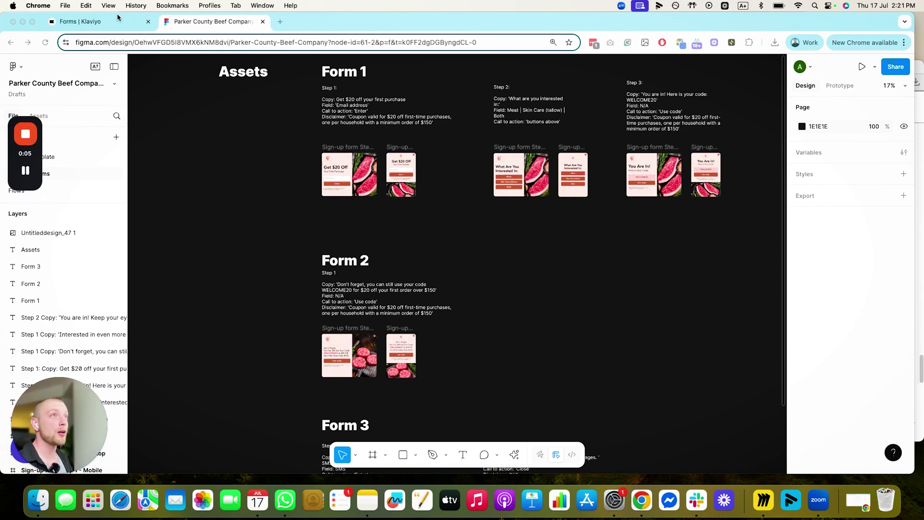
# Step: Glance at the Klaviyo sign-up forms list, then return to the Figma form mockups
pyautogui.click(90, 20)
pyautogui.click(210, 21)
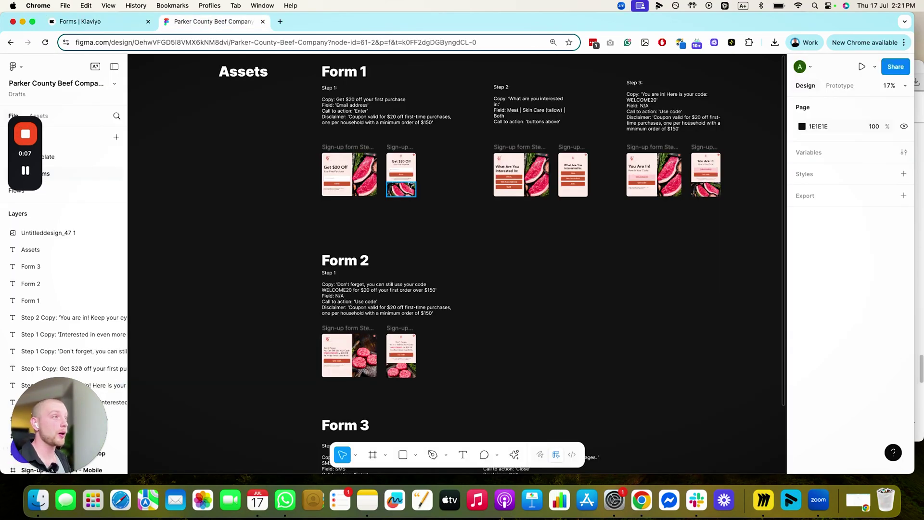
pyautogui.scroll(2, 438, 217)
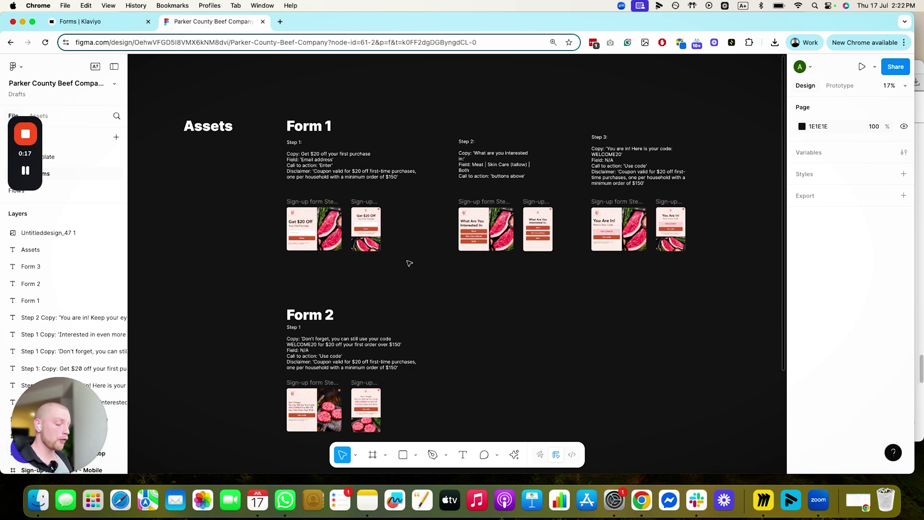
pyautogui.scroll(5, 313, 216)
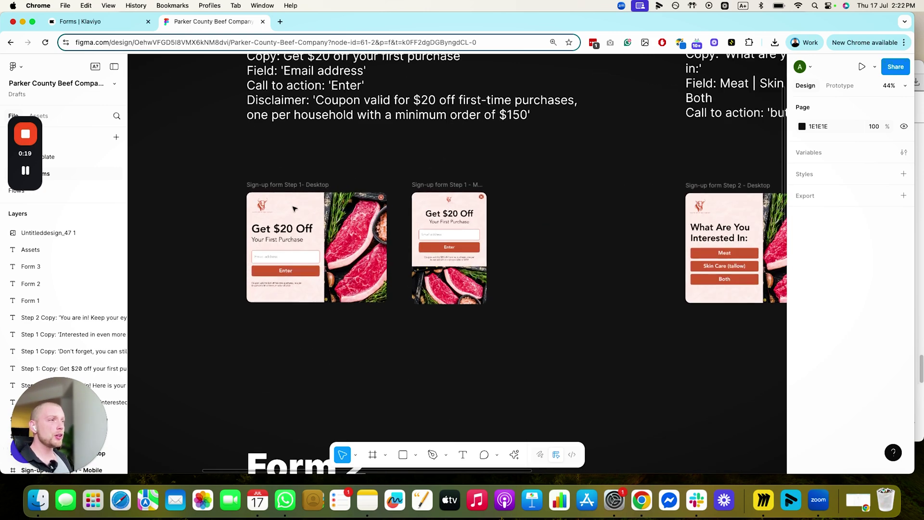
pyautogui.scroll(2, 335, 221)
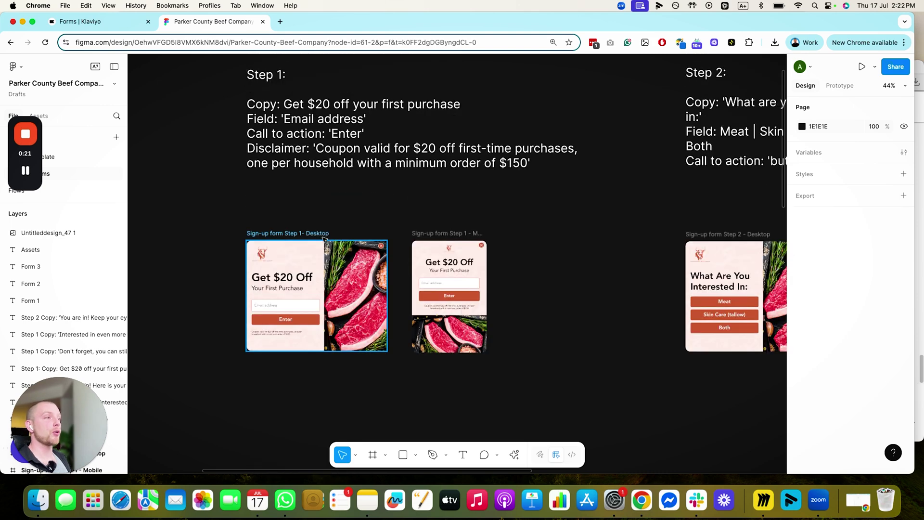
pyautogui.scroll(1, 336, 234)
pyautogui.scroll(4, 325, 217)
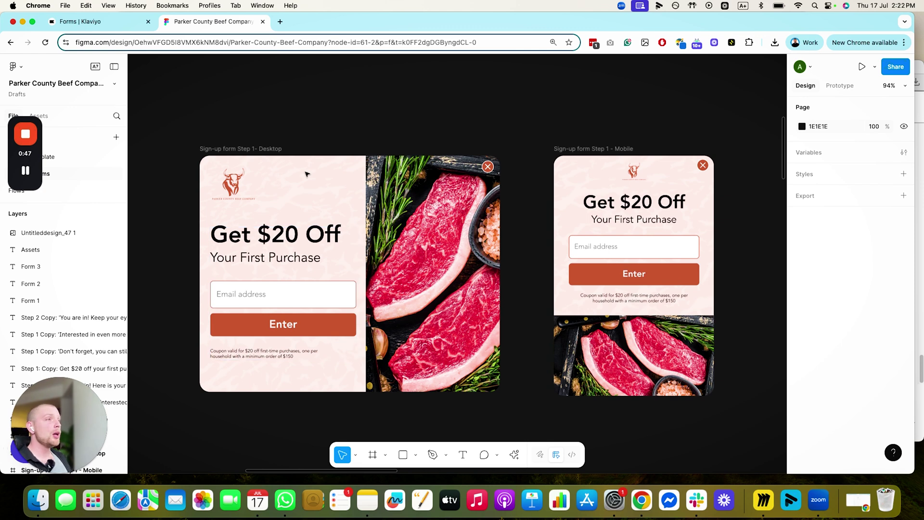
pyautogui.scroll(-1, 294, 152)
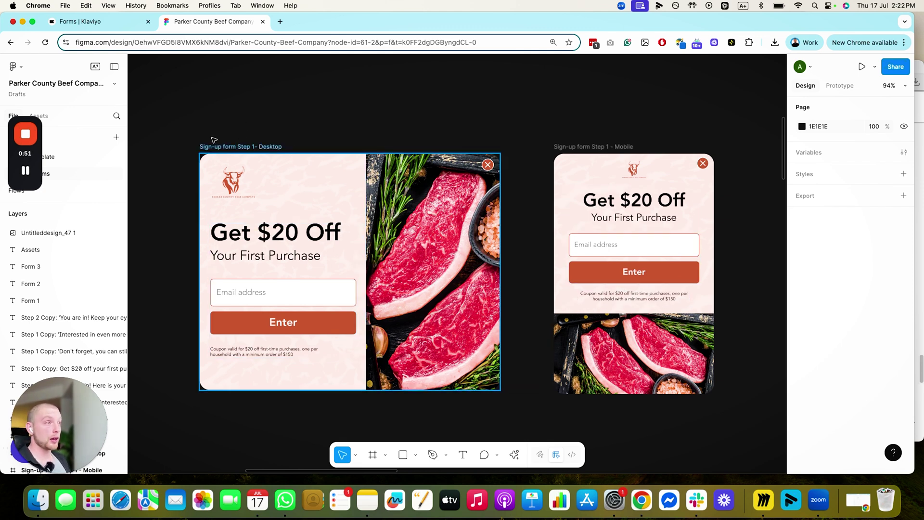
# Step: Select the Step 1 desktop form's contents, clear the selection and pan around the mockups
pyautogui.moveTo(171, 131); pyautogui.dragTo(506, 406)
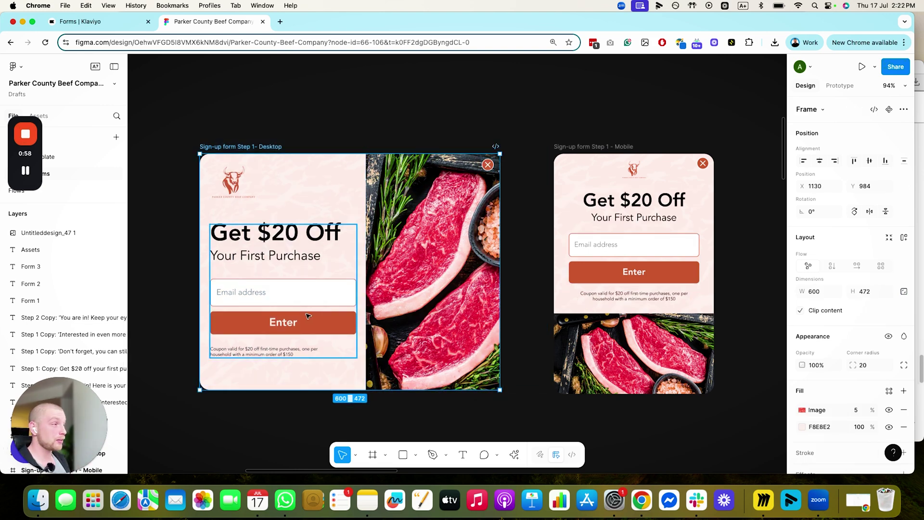
pyautogui.press('Escape')
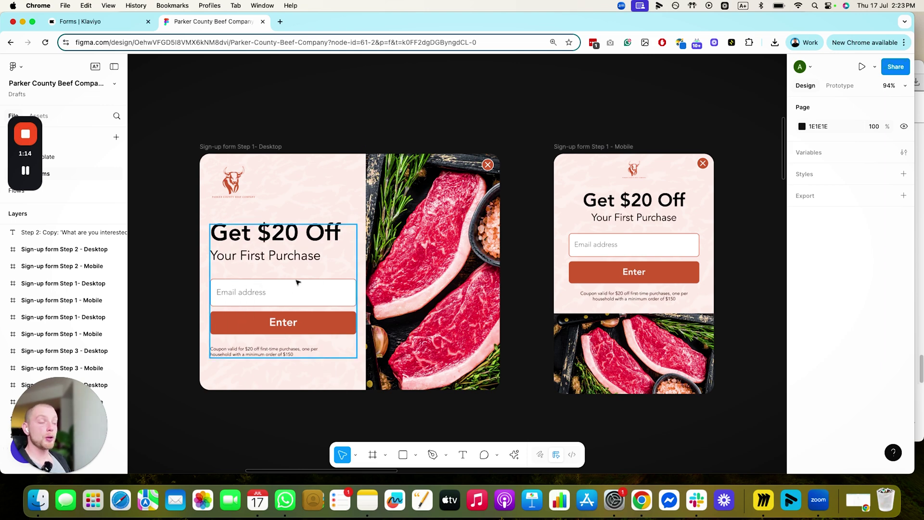
pyautogui.scroll(-1, 298, 282)
pyautogui.scroll(-3, 297, 283)
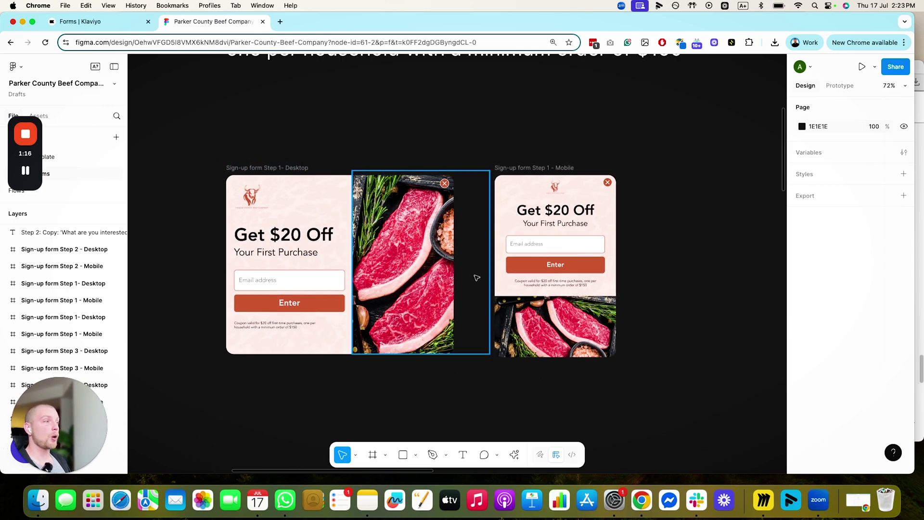
pyautogui.hscroll(5, 476, 274)
pyautogui.hscroll(10, 427, 262)
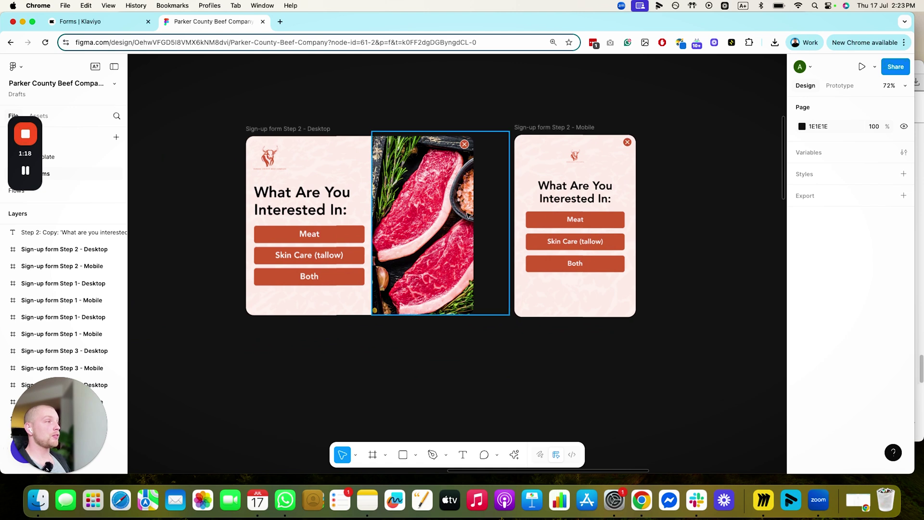
pyautogui.scroll(1, 317, 262)
pyautogui.scroll(2, 323, 261)
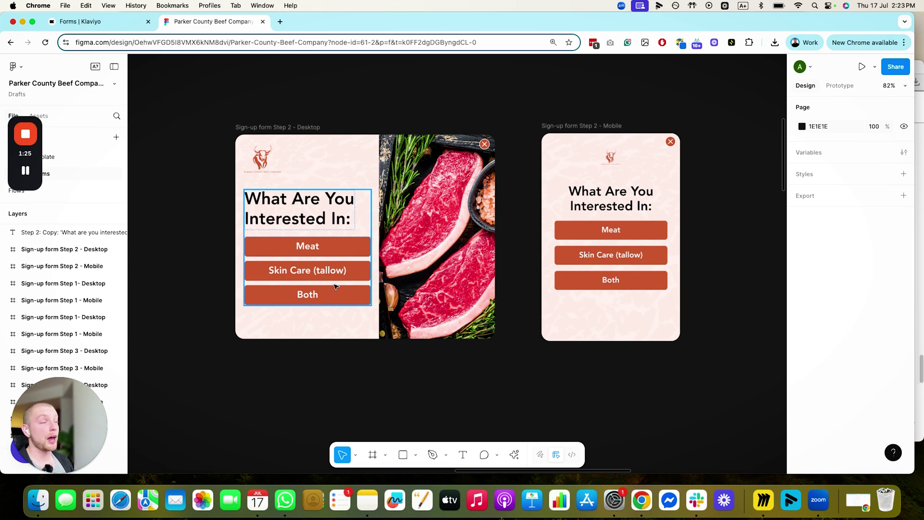
pyautogui.scroll(-6, 336, 287)
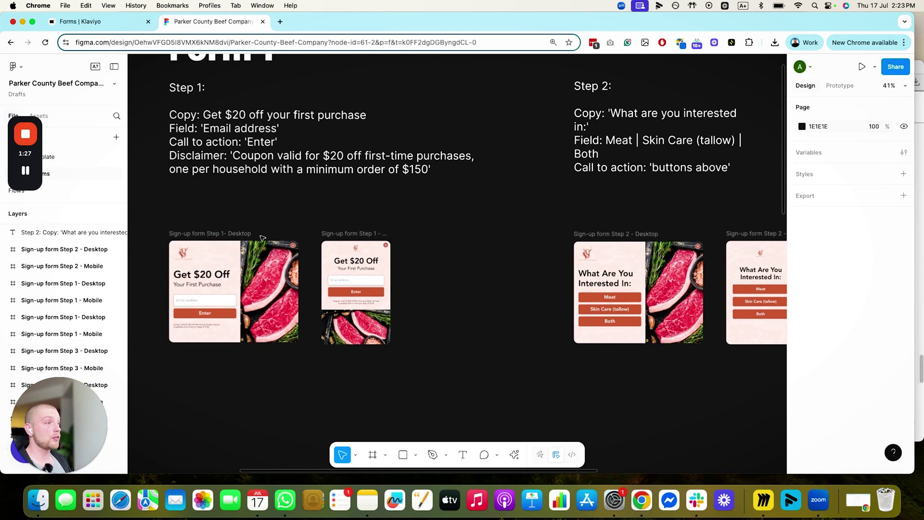
pyautogui.hscroll(5, 479, 299)
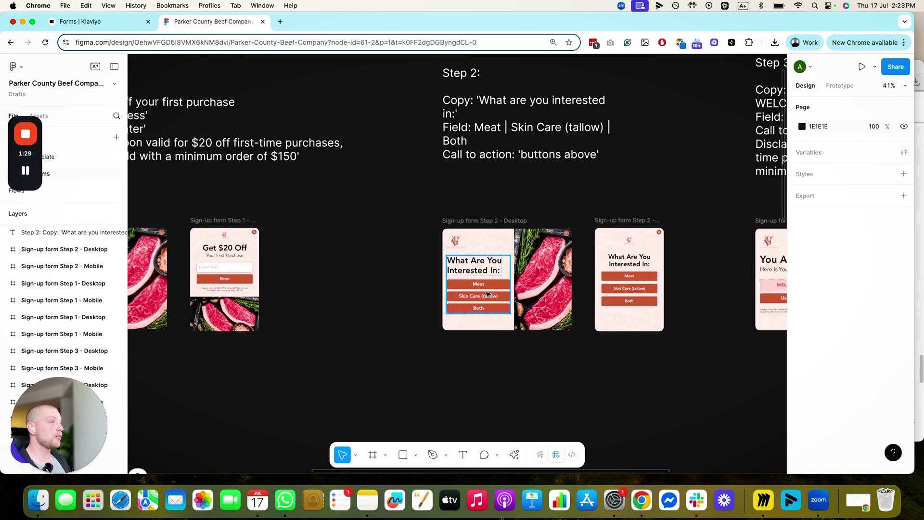
pyautogui.scroll(2, 479, 298)
pyautogui.hscroll(5, 480, 298)
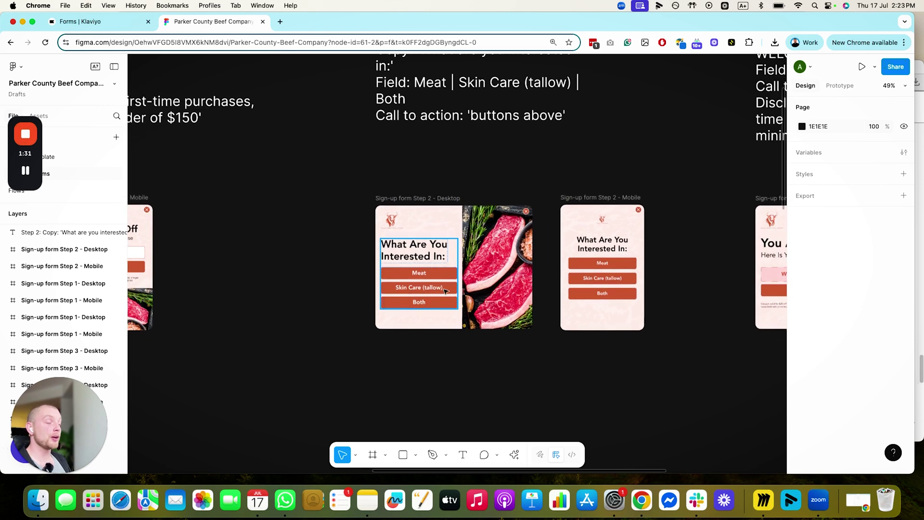
pyautogui.scroll(2, 481, 299)
pyautogui.scroll(1, 385, 293)
pyautogui.scroll(2, 387, 289)
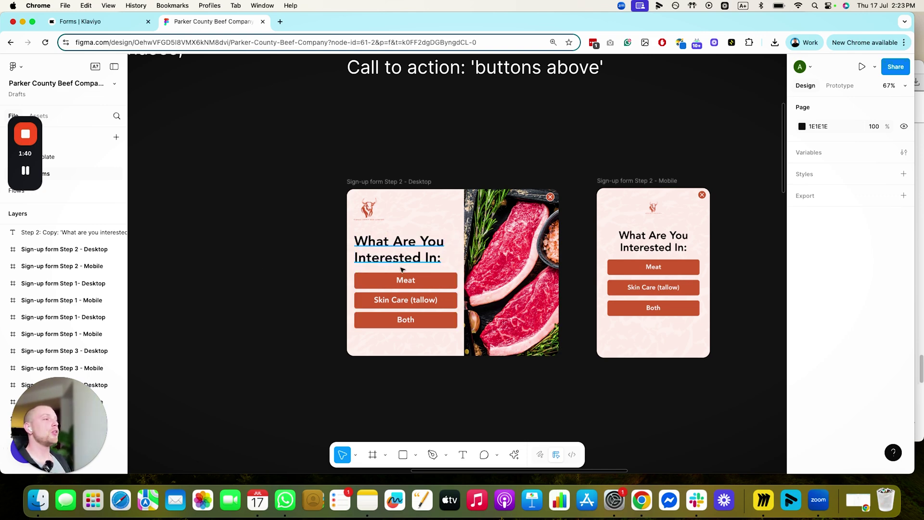
pyautogui.hscroll(10, 498, 260)
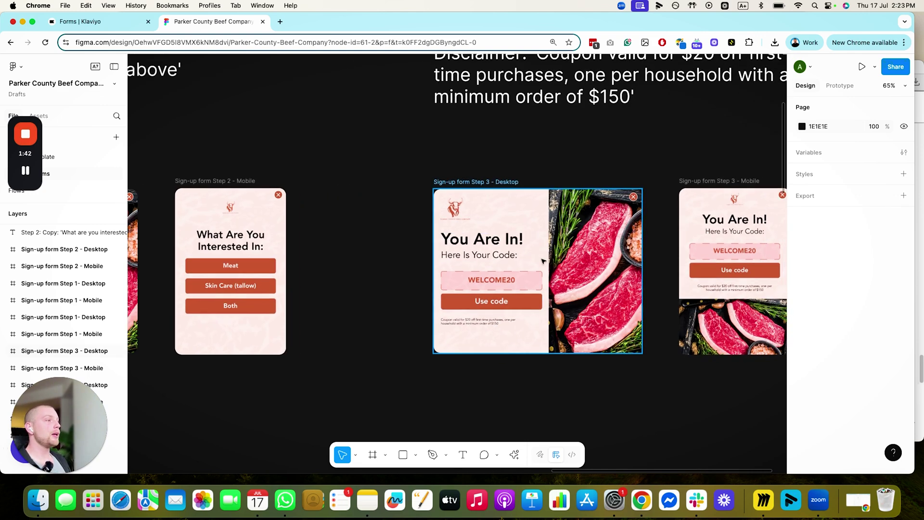
pyautogui.scroll(3, 538, 255)
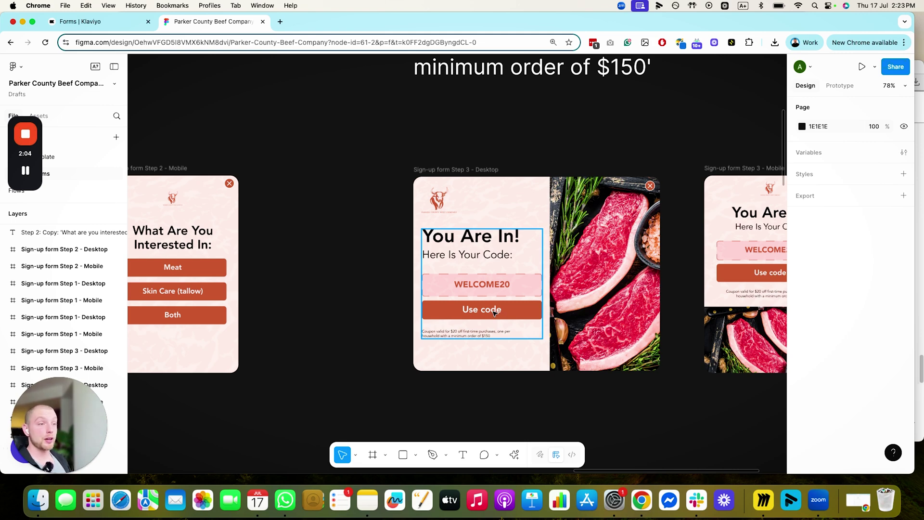
pyautogui.scroll(-5, 387, 231)
pyautogui.hscroll(5, 388, 231)
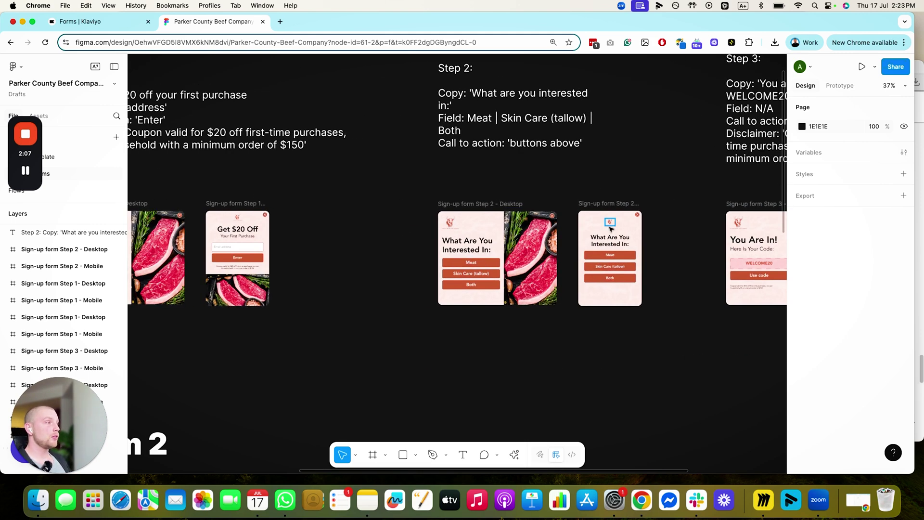
pyautogui.hscroll(4, 610, 230)
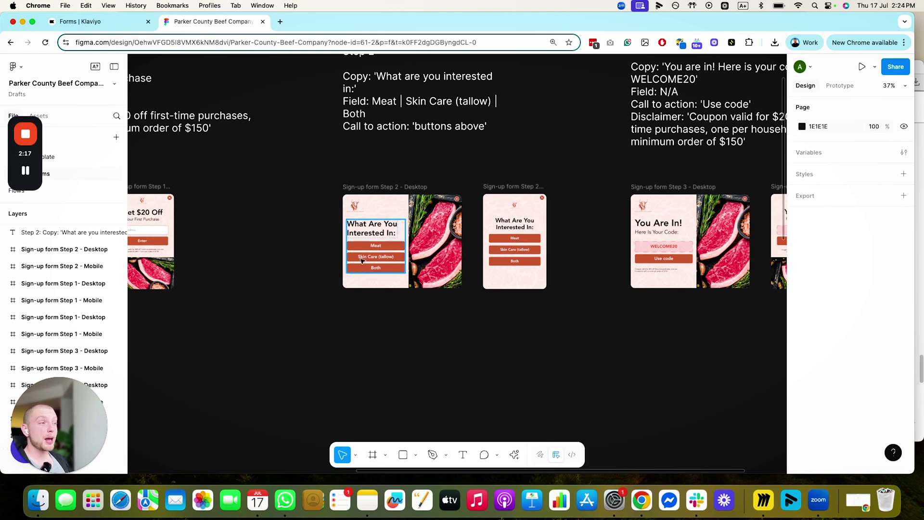
pyautogui.scroll(-1, 412, 325)
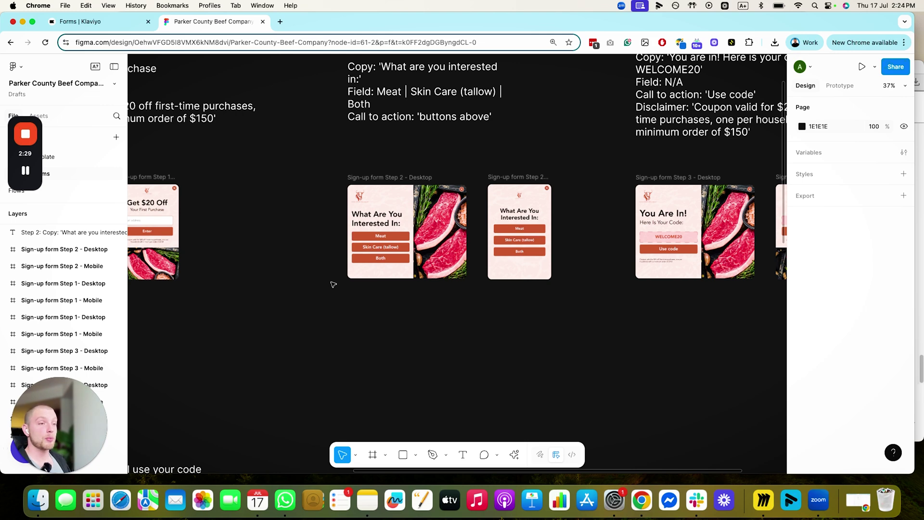
pyautogui.hscroll(-5, 337, 283)
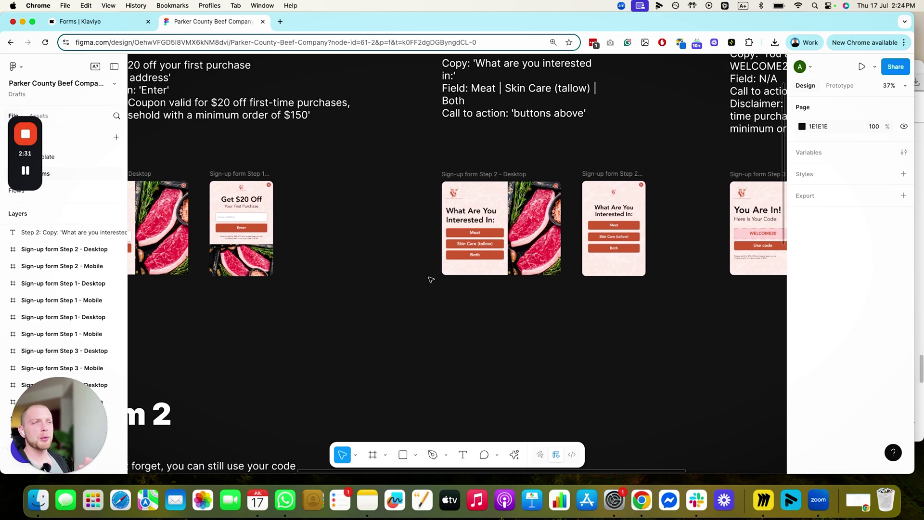
pyautogui.hscroll(-8, 369, 274)
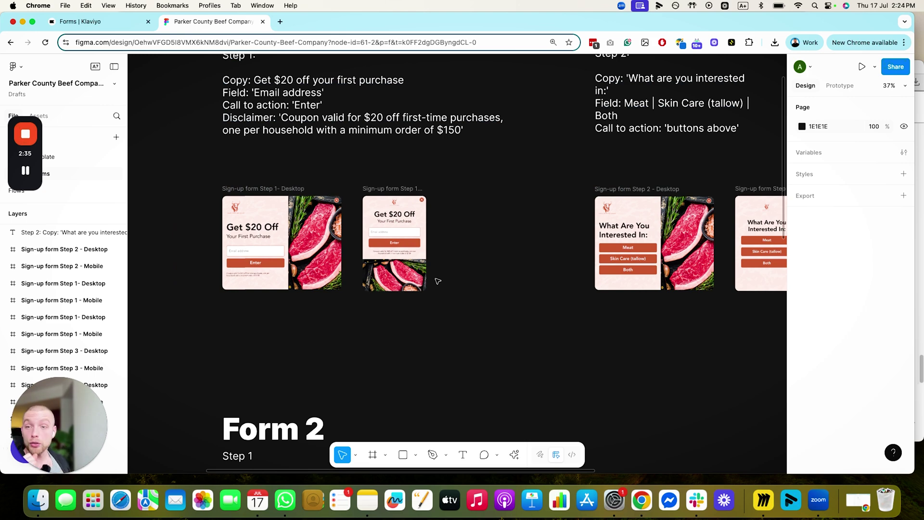
pyautogui.hscroll(8, 553, 265)
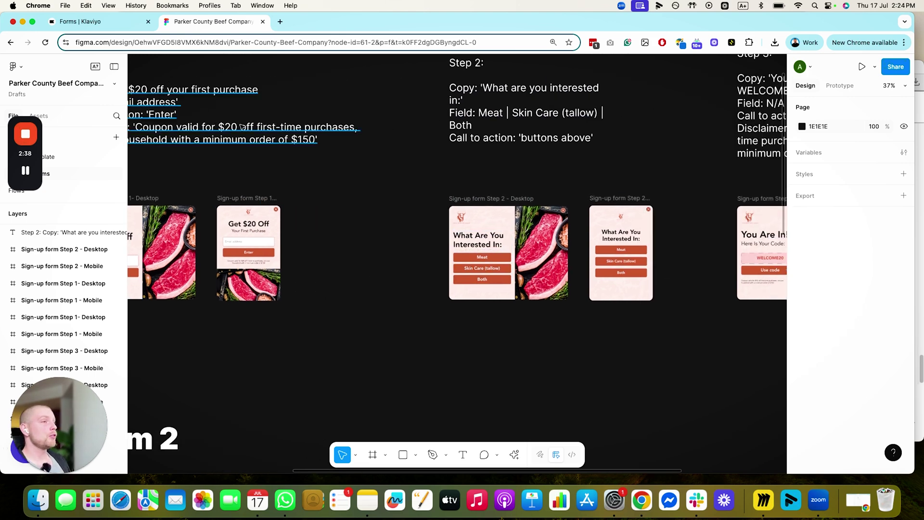
pyautogui.hscroll(8, 624, 260)
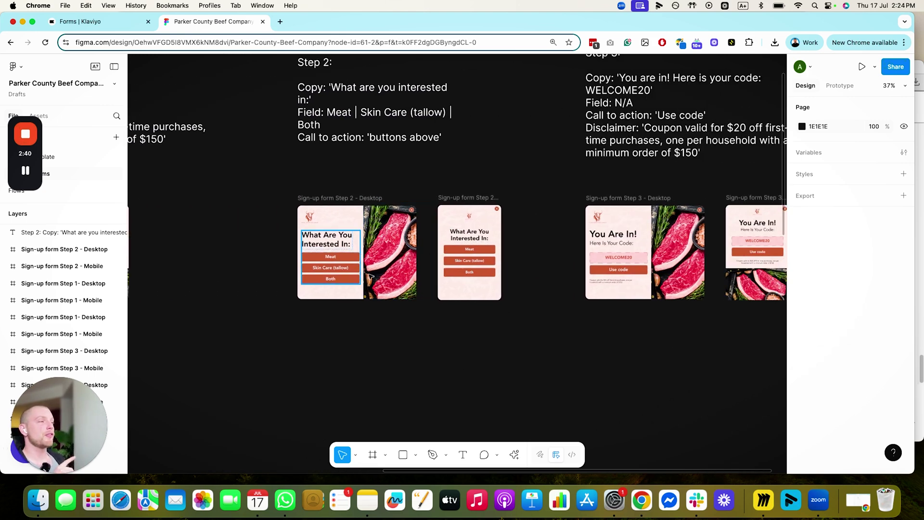
pyautogui.hscroll(4, 500, 257)
pyautogui.hscroll(5, 749, 319)
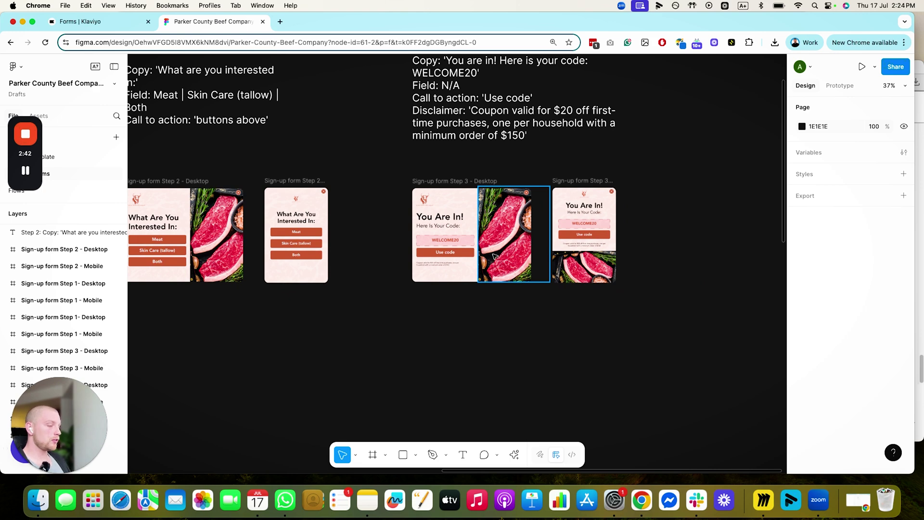
pyautogui.scroll(3, 495, 257)
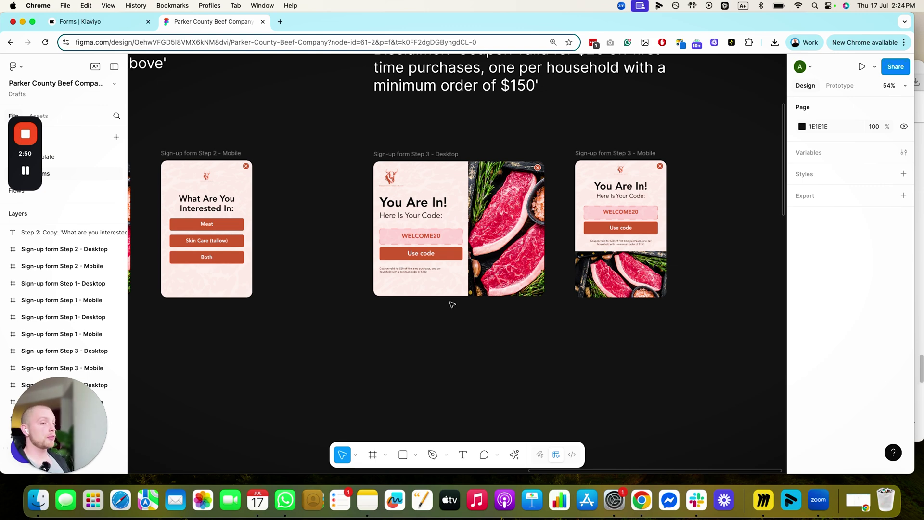
pyautogui.scroll(-2, 397, 285)
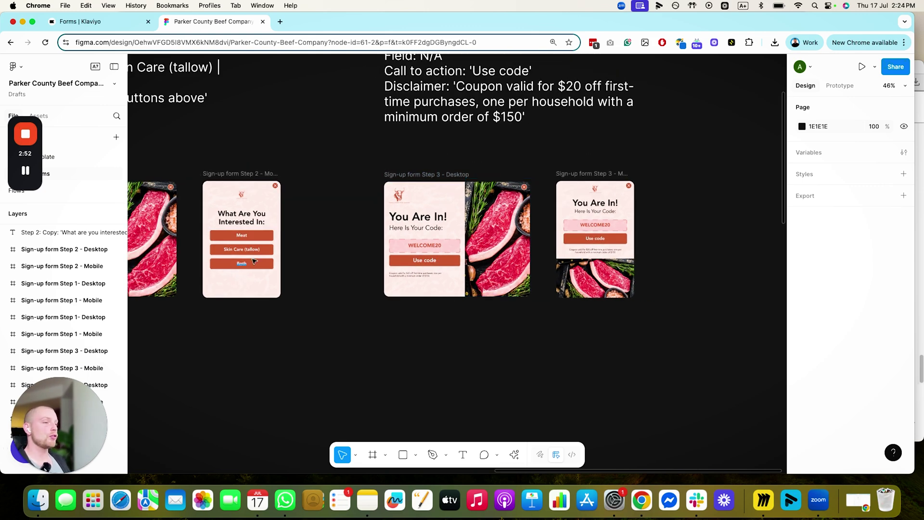
pyautogui.hscroll(-5, 363, 330)
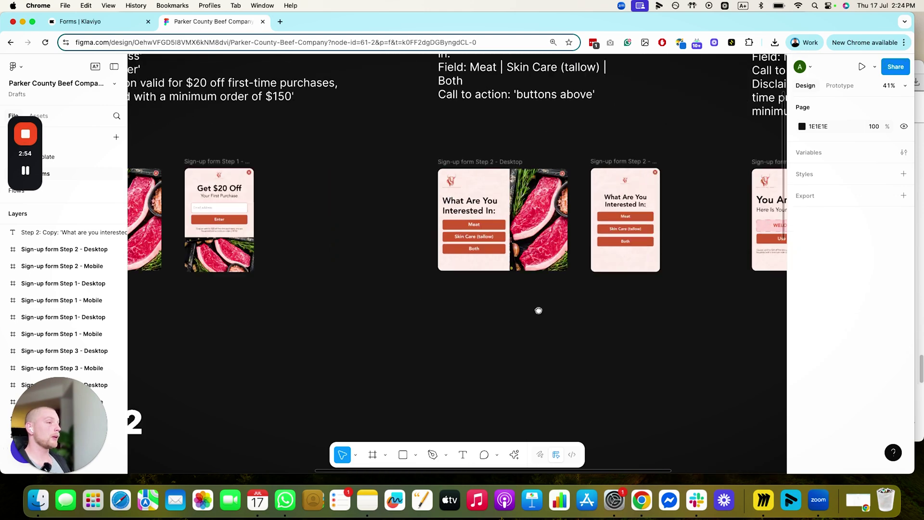
pyautogui.scroll(5, 536, 309)
pyautogui.scroll(-2, 314, 230)
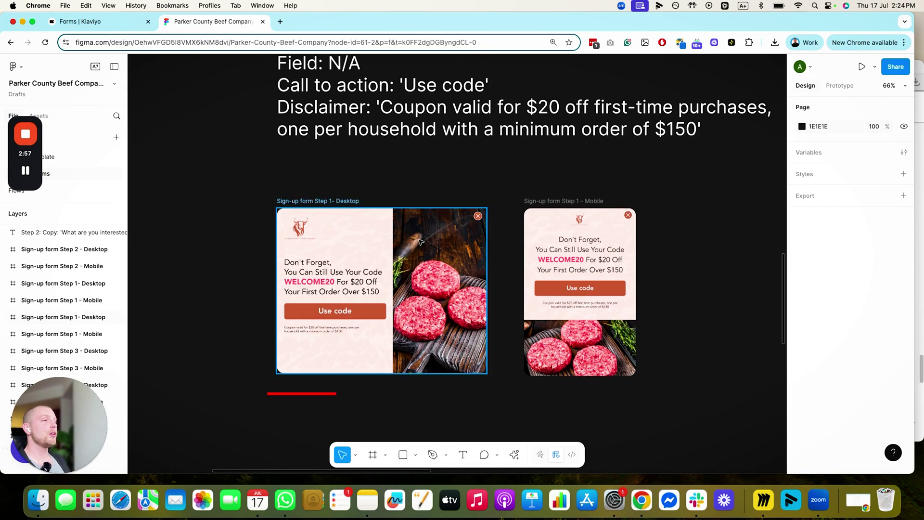
pyautogui.scroll(-3, 627, 214)
pyautogui.hscroll(5, 627, 213)
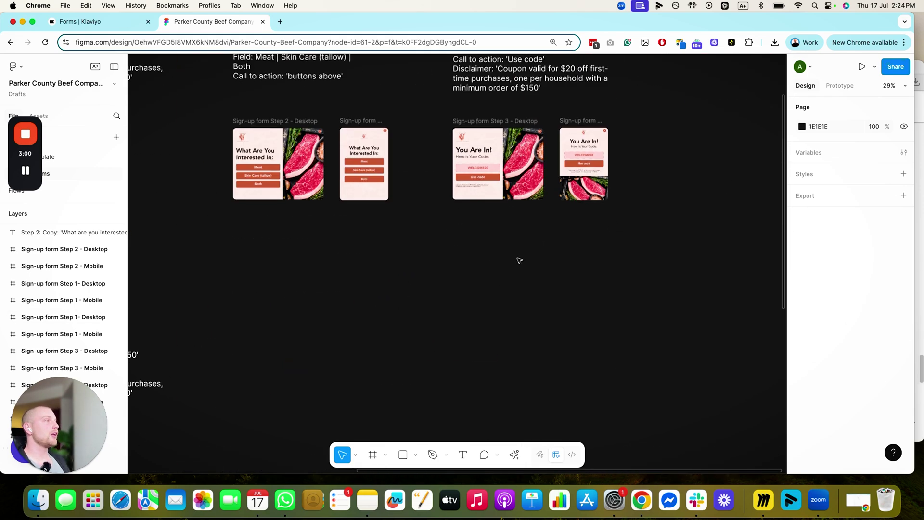
pyautogui.scroll(3, 549, 186)
pyautogui.scroll(-3, 549, 185)
pyautogui.scroll(3, 388, 296)
pyautogui.hscroll(-5, 388, 296)
pyautogui.scroll(-3, 387, 296)
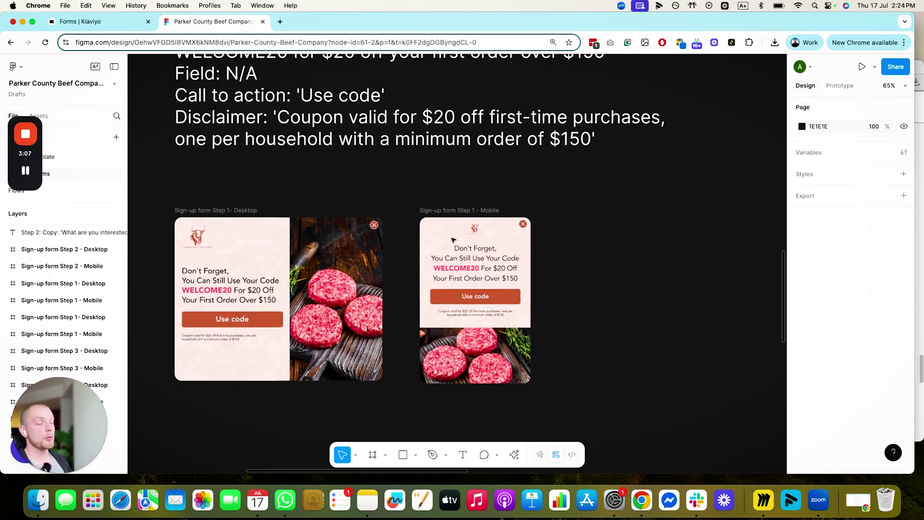
# Step: Select the Form 2 desktop coupon-reminder frame and the burger image inside it
pyautogui.click(232, 348)
pyautogui.scroll(2, 232, 348)
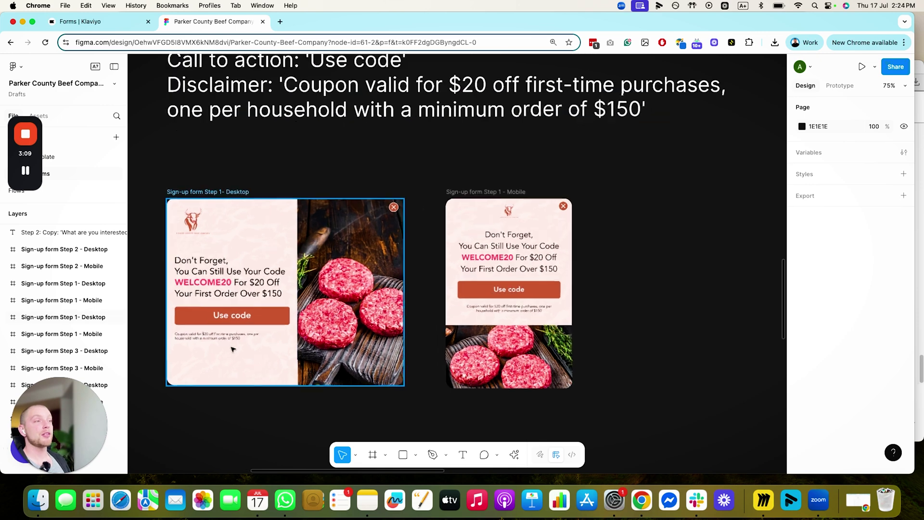
pyautogui.click(301, 266)
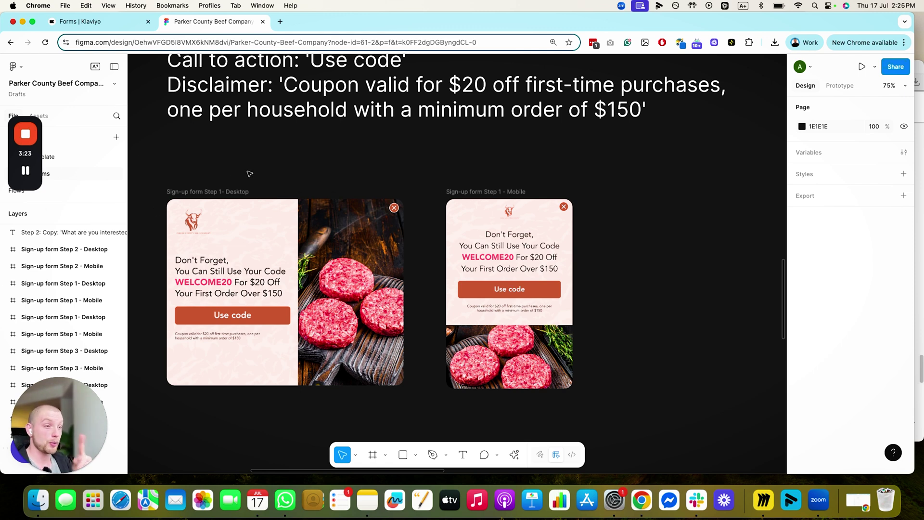
pyautogui.scroll(-1, 262, 251)
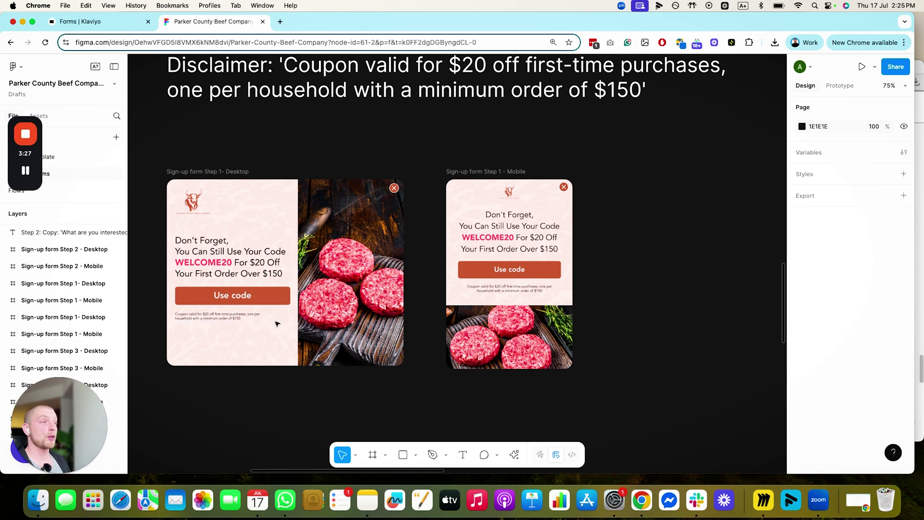
pyautogui.scroll(-5, 280, 330)
pyautogui.scroll(-20, 280, 330)
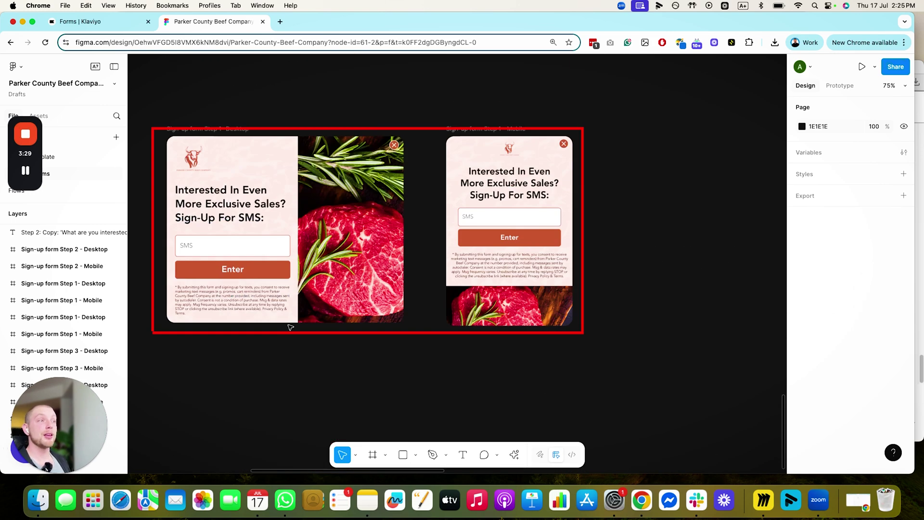
pyautogui.scroll(-4, 290, 328)
pyautogui.scroll(-5, 308, 291)
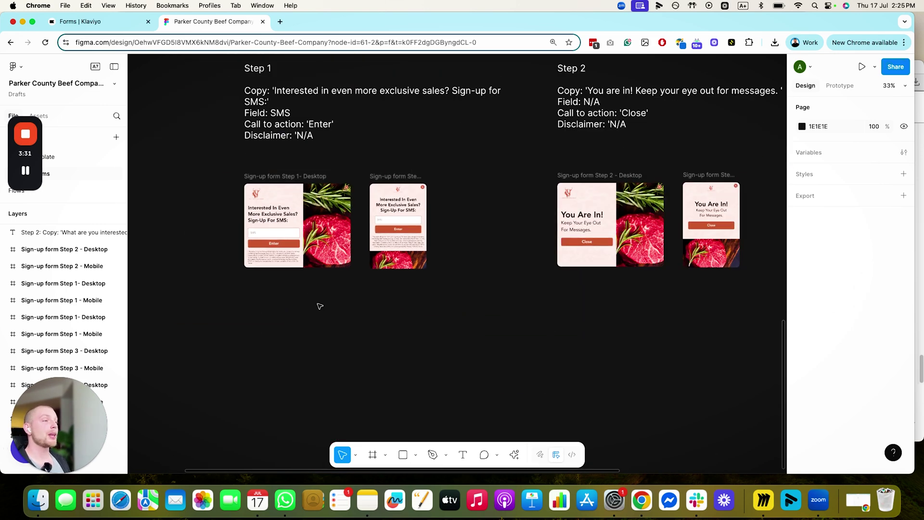
pyautogui.scroll(3, 318, 279)
pyautogui.scroll(3, 288, 270)
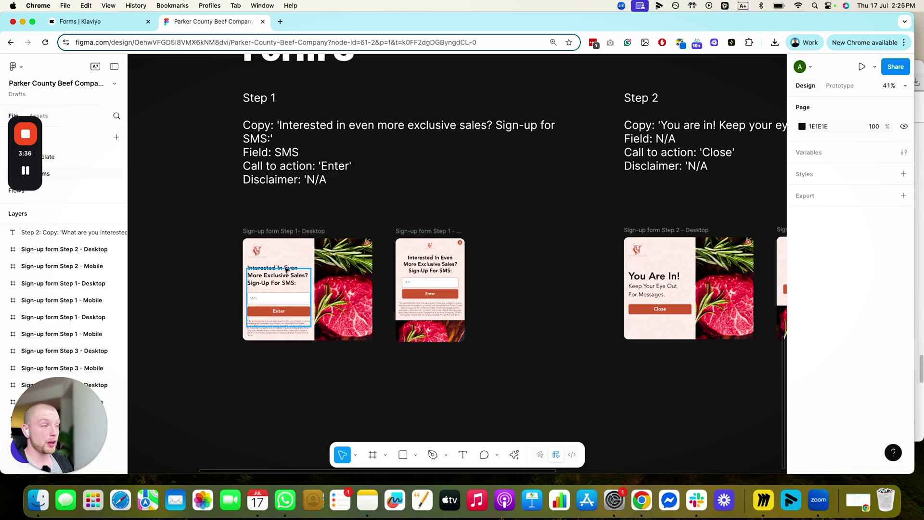
pyautogui.scroll(-3, 289, 267)
pyautogui.scroll(5, 347, 265)
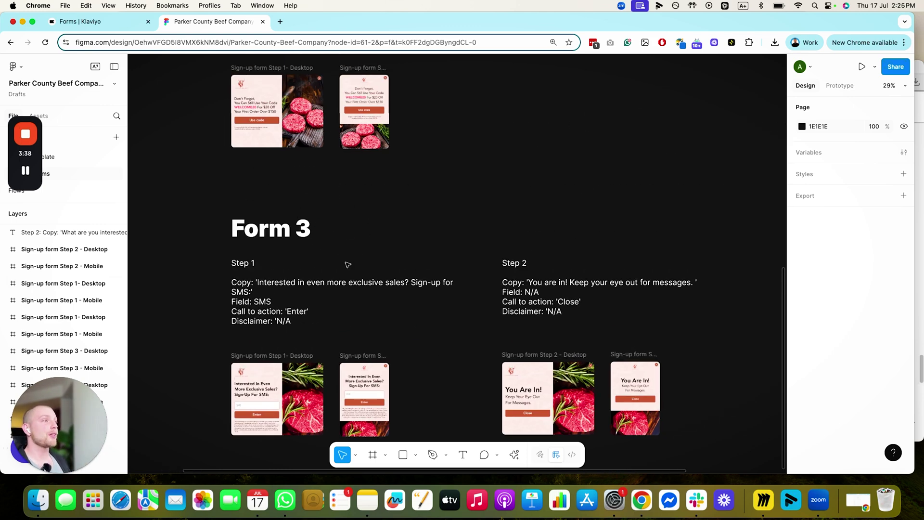
pyautogui.scroll(5, 347, 264)
pyautogui.scroll(-8, 378, 315)
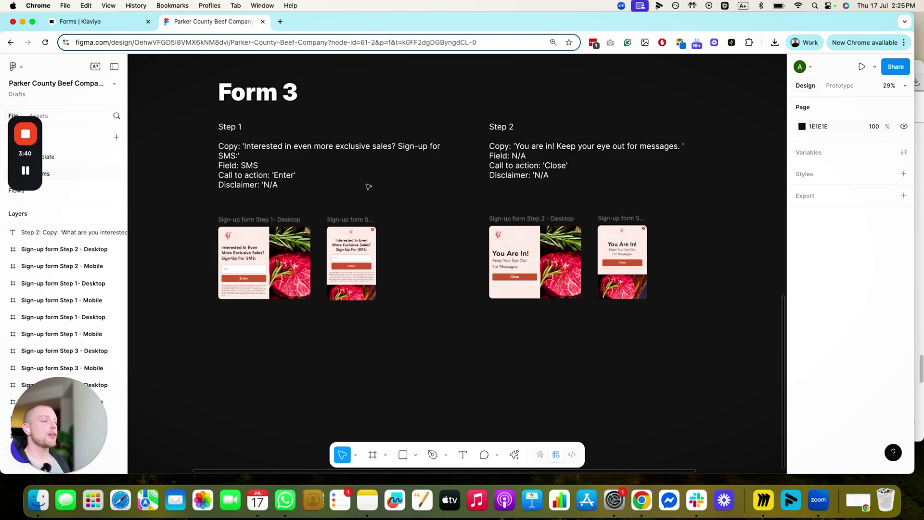
pyautogui.scroll(2, 336, 304)
# Step: Select both Form 3 Step 1 frames, deselect them, and pan to the Step 2 designs
pyautogui.moveTo(331, 306); pyautogui.dragTo(458, 362)
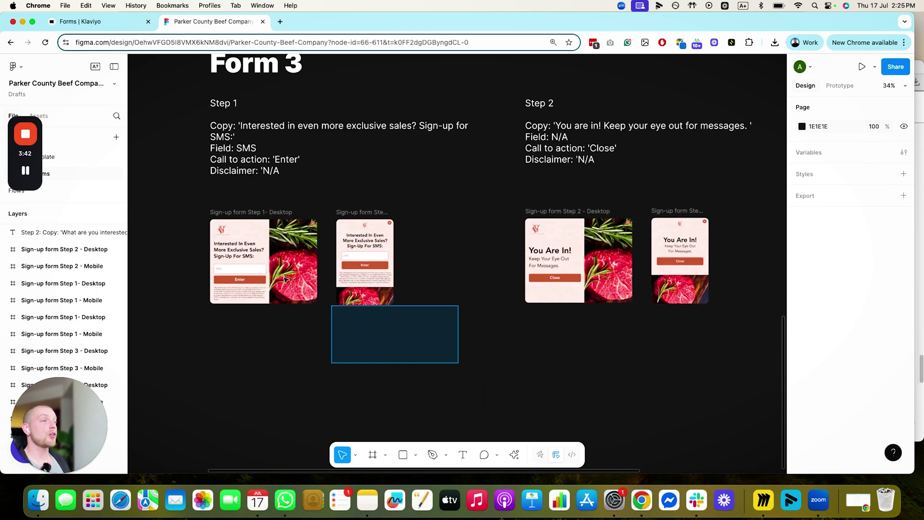
pyautogui.moveTo(285, 279); pyautogui.dragTo(207, 214)
pyautogui.scroll(-5, 226, 229)
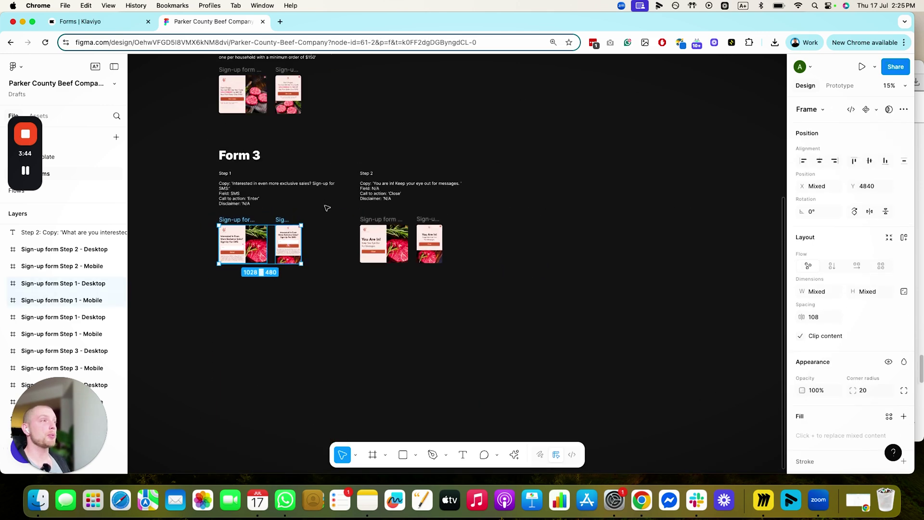
pyautogui.scroll(5, 346, 219)
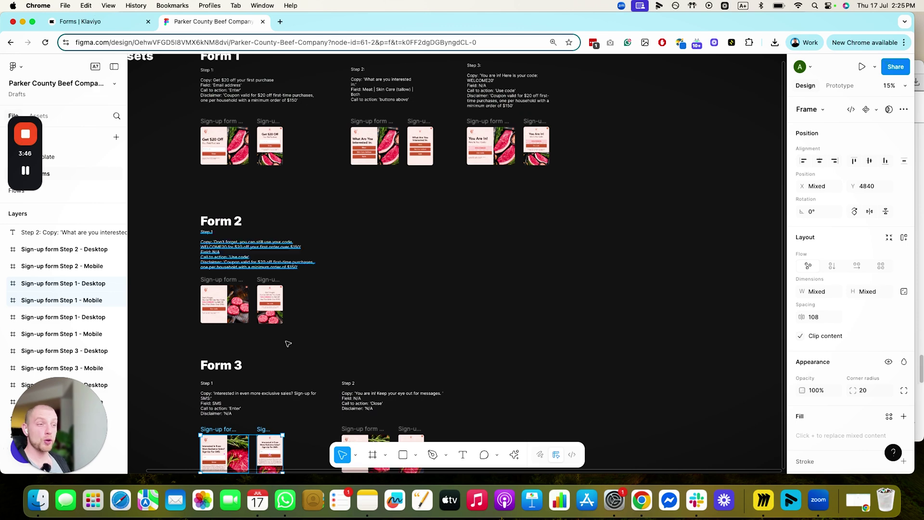
pyautogui.scroll(-3, 330, 210)
pyautogui.scroll(1, 320, 338)
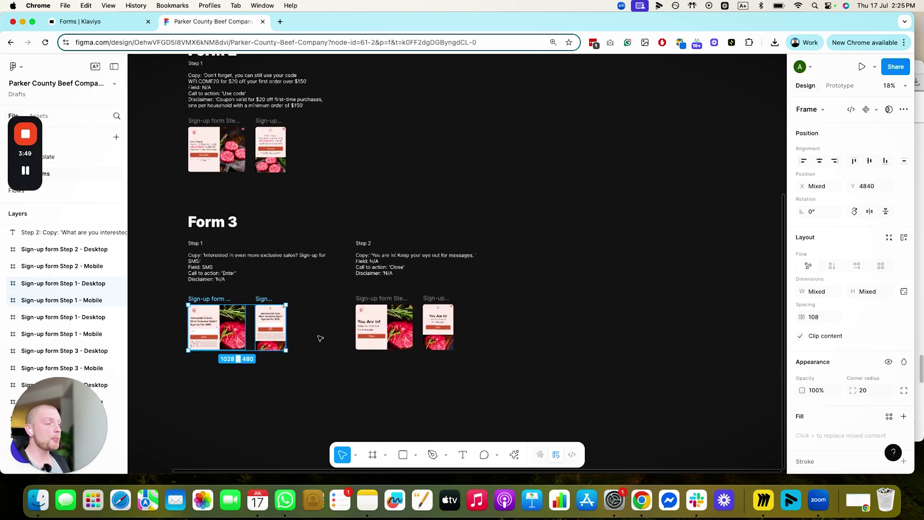
pyautogui.scroll(5, 320, 338)
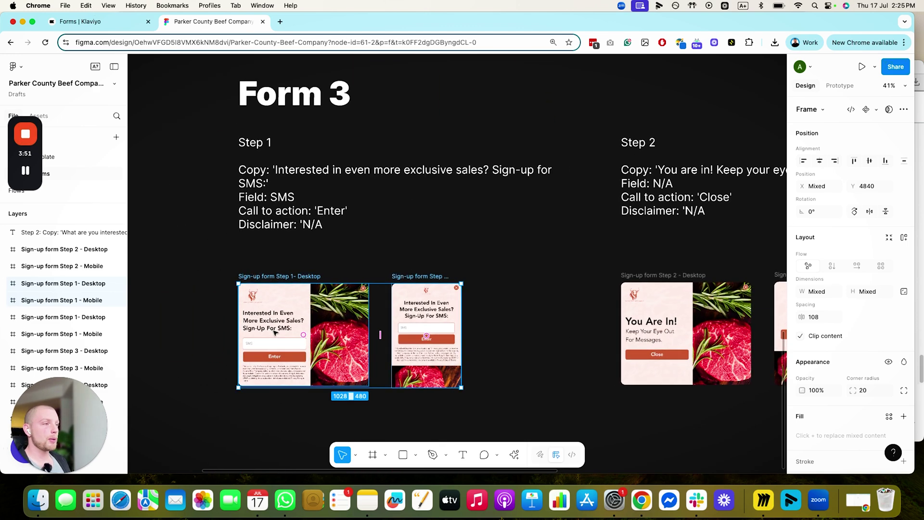
pyautogui.press('Escape')
pyautogui.scroll(2, 275, 332)
pyautogui.hscroll(3, 499, 291)
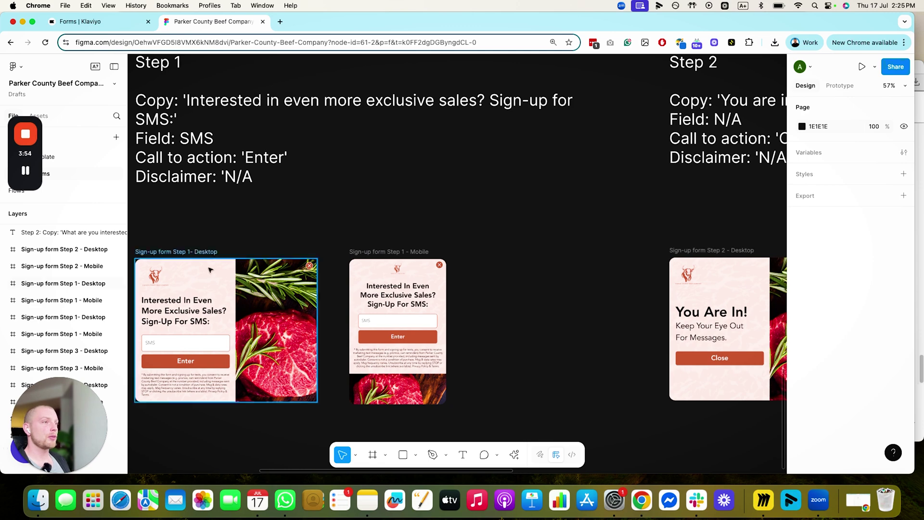
pyautogui.hscroll(3, 555, 292)
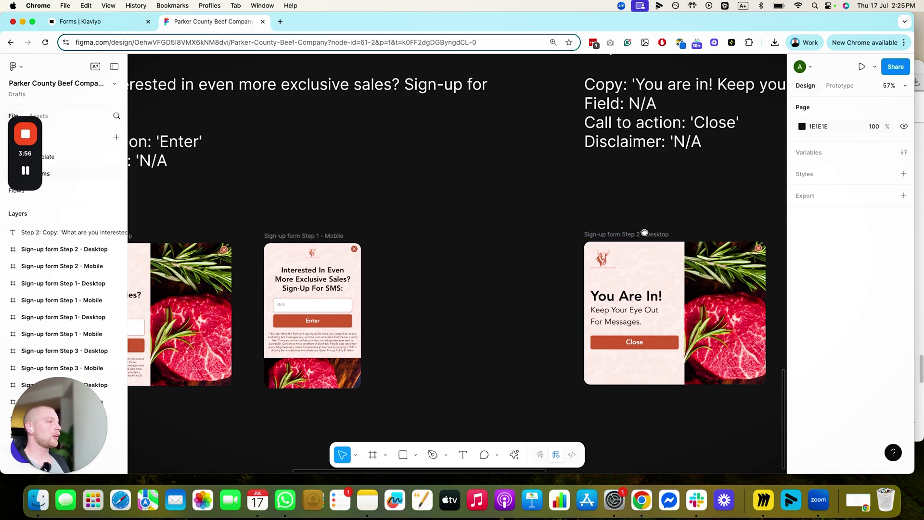
pyautogui.hscroll(3, 556, 193)
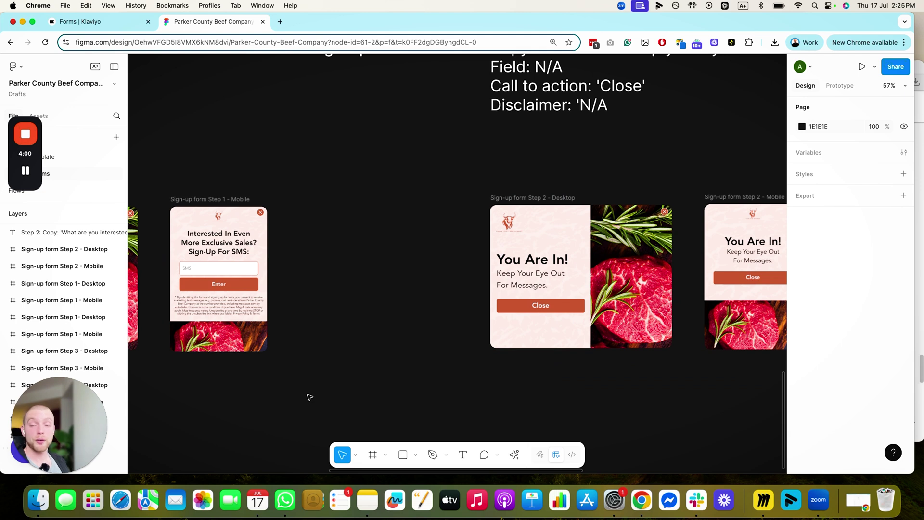
pyautogui.hscroll(-3, 375, 365)
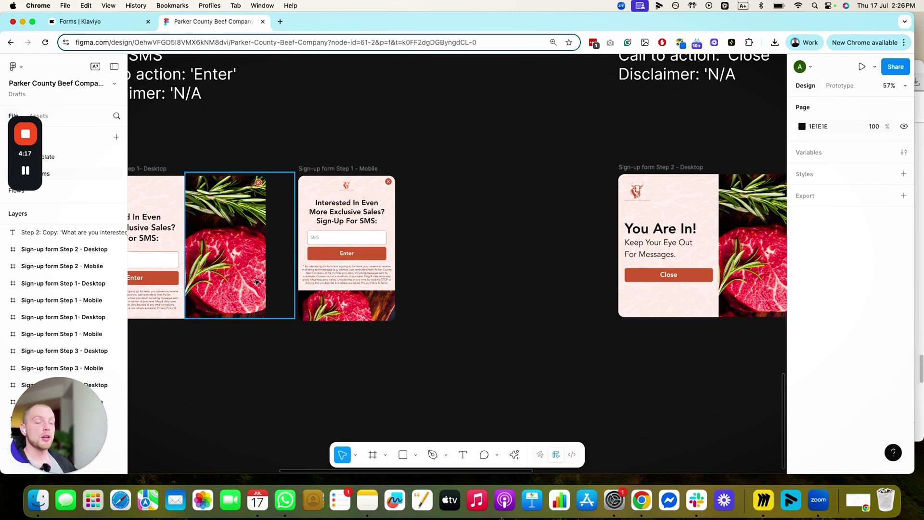
pyautogui.keyDown('ctrl'); pyautogui.scroll(-5, 474, 129); pyautogui.keyUp('ctrl')
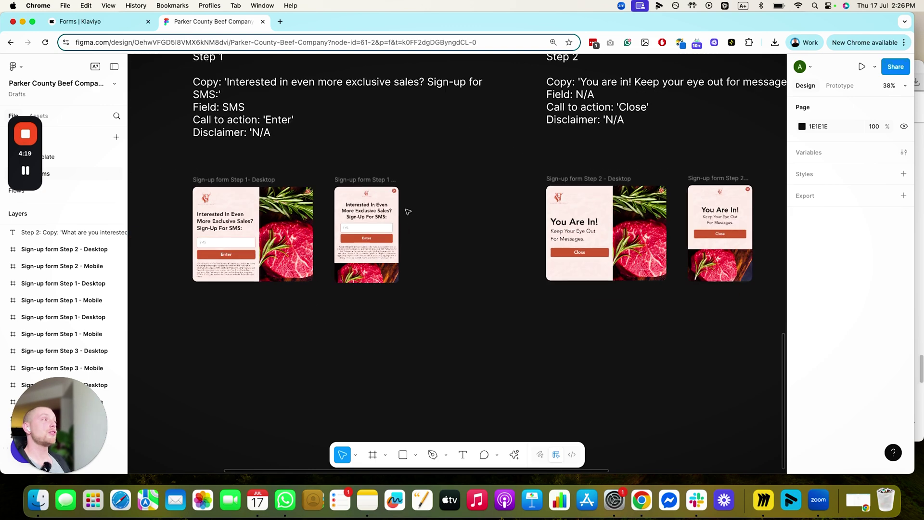
pyautogui.scroll(2, 446, 220)
pyautogui.scroll(-5, 459, 258)
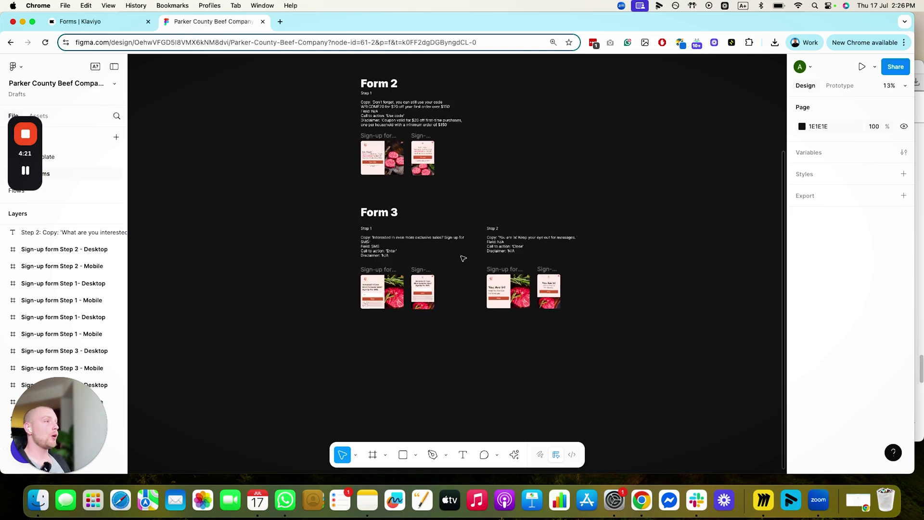
pyautogui.scroll(1, 490, 269)
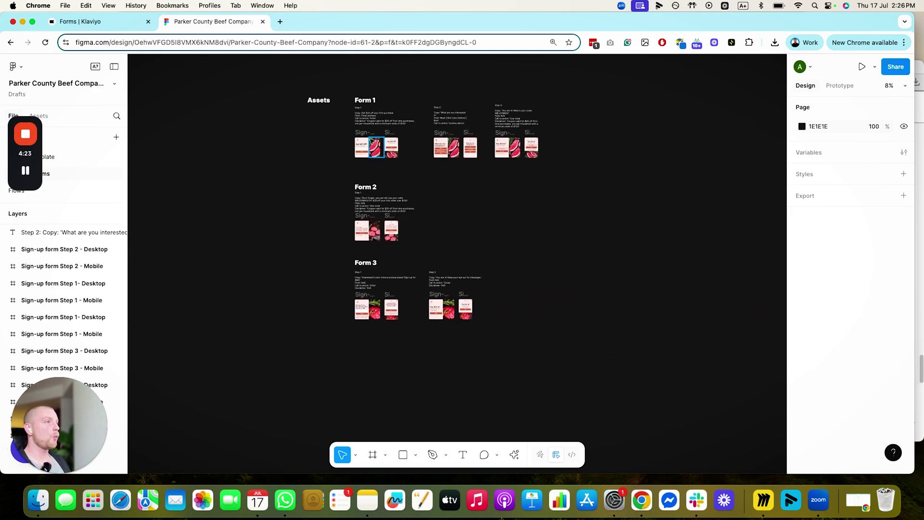
pyautogui.keyDown('ctrl'); pyautogui.scroll(3, 406, 241); pyautogui.keyUp('ctrl')
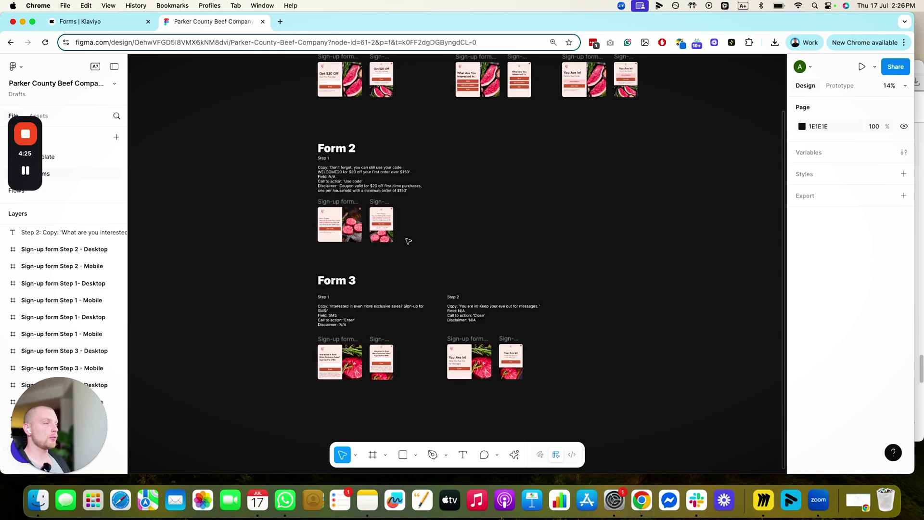
pyautogui.moveTo(249, 85); pyautogui.dragTo(670, 93)
pyautogui.press('Escape')
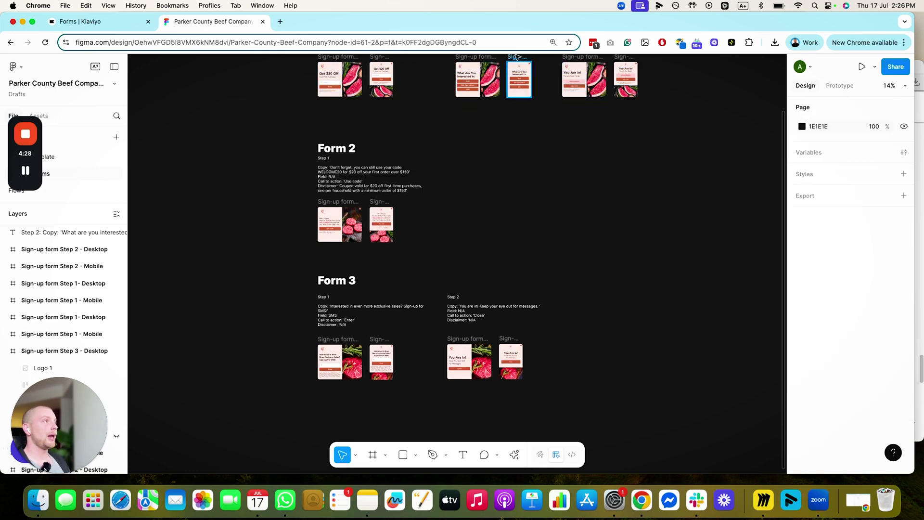
pyautogui.moveTo(462, 260); pyautogui.dragTo(309, 215)
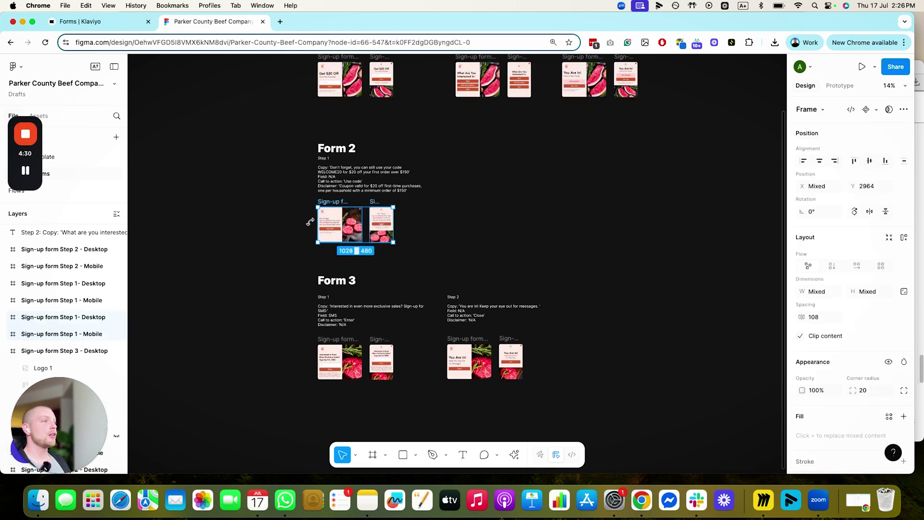
pyautogui.keyDown('ctrl'); pyautogui.scroll(3, 318, 226); pyautogui.keyUp('ctrl')
pyautogui.click(326, 301)
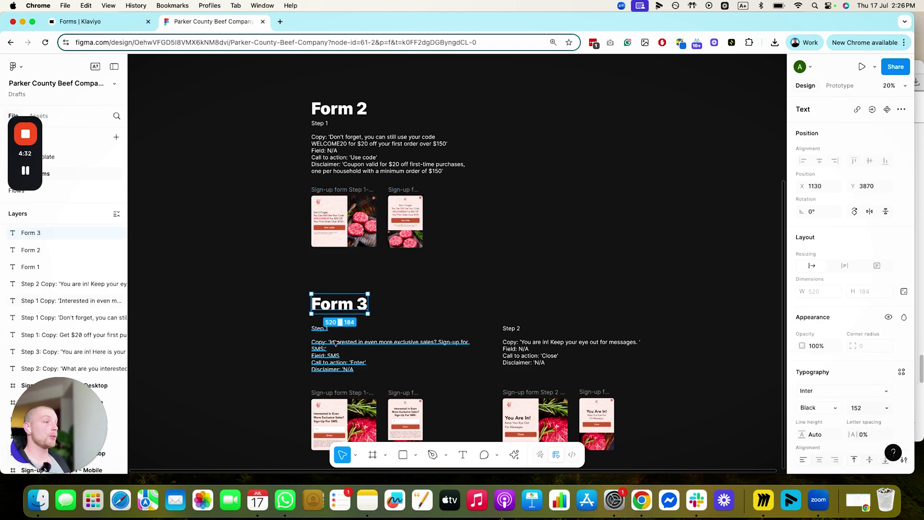
pyautogui.scroll(-2, 326, 301)
pyautogui.moveTo(266, 258); pyautogui.dragTo(690, 373)
pyautogui.click(672, 412)
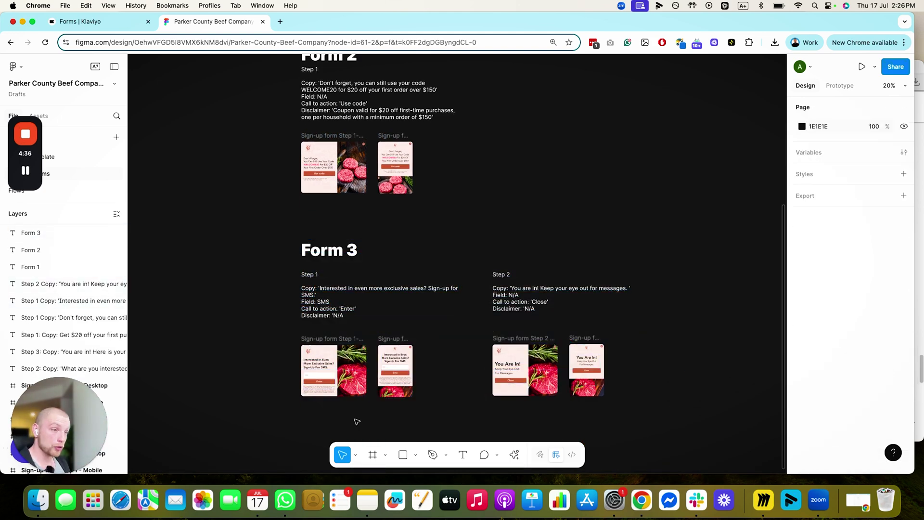
# Step: Open IB // Sign-Up Form 1 Desktop and Mobile in separate tabs, each in the form editor
pyautogui.click(88, 23)
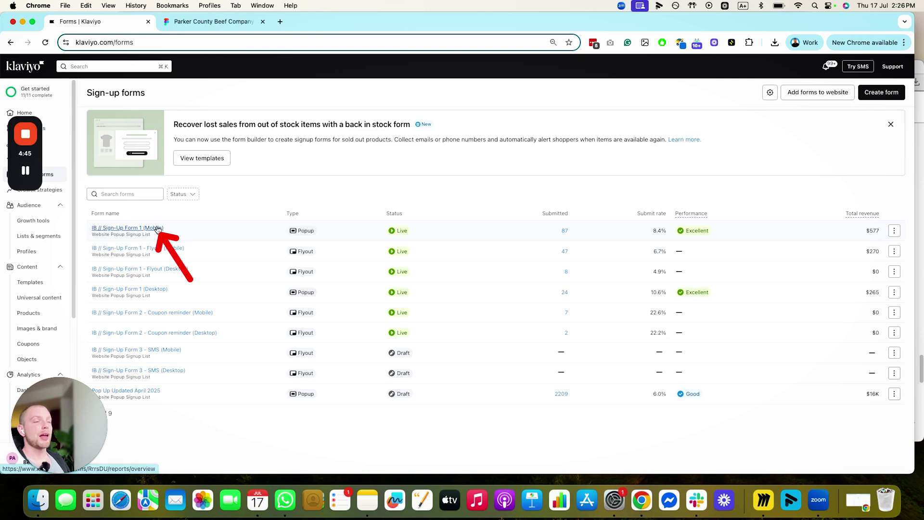
pyautogui.keyDown('super'); pyautogui.click(159, 290); pyautogui.keyUp('super')
pyautogui.keyDown('super'); pyautogui.click(150, 222); pyautogui.keyUp('super')
pyautogui.press('super+4')
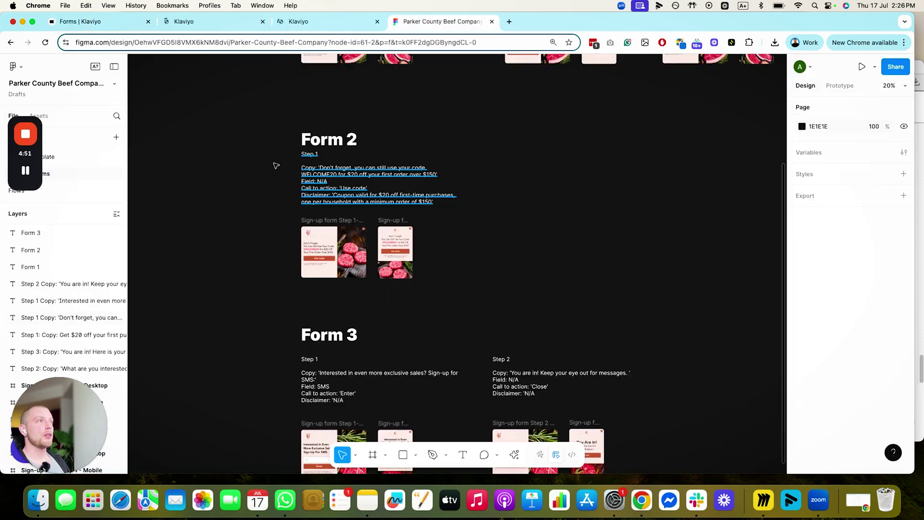
pyautogui.scroll(3, 351, 224)
pyautogui.scroll(3, 350, 225)
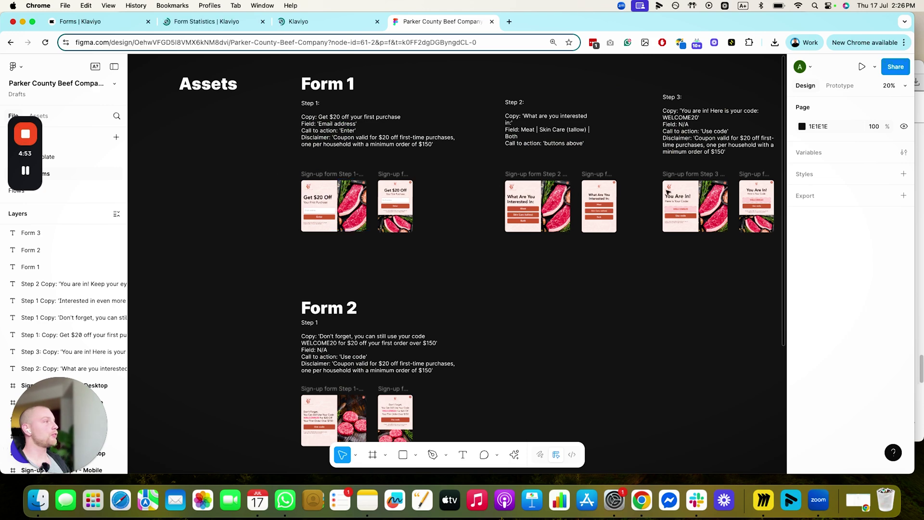
pyautogui.press('super+2')
pyautogui.click(884, 97)
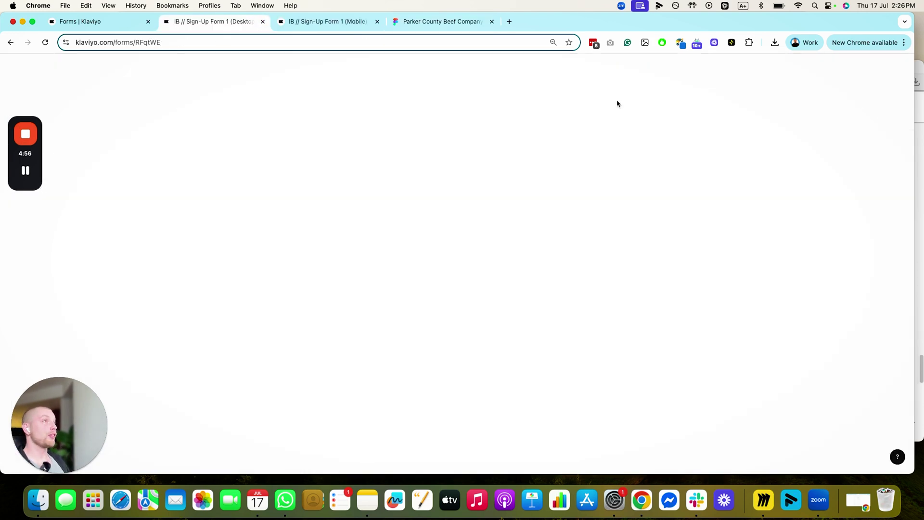
pyautogui.press('super+3')
pyautogui.click(885, 97)
# Step: Select Step 1's Enter button: submits to Website Popup Signup List, then shows next step
pyautogui.click(201, 24)
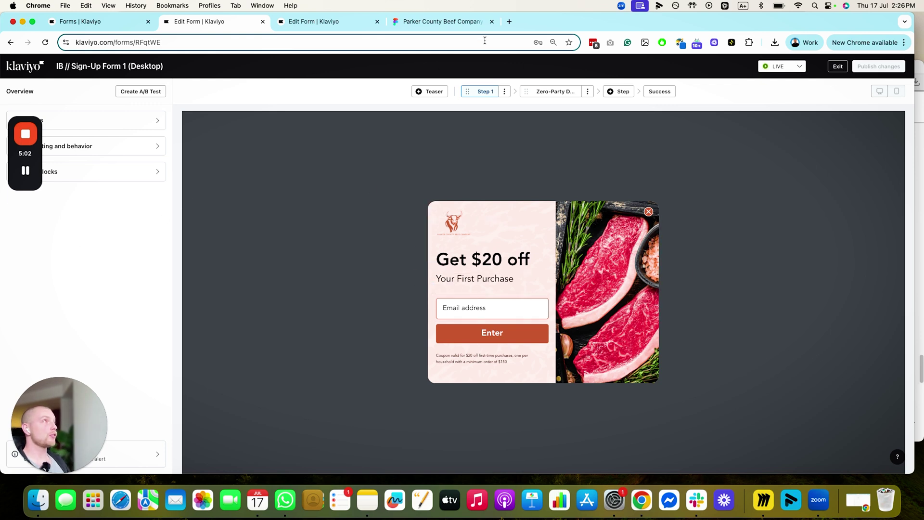
pyautogui.moveTo(32, 154); pyautogui.dragTo(259, 144)
pyautogui.click(99, 149)
pyautogui.scroll(-5, 72, 173)
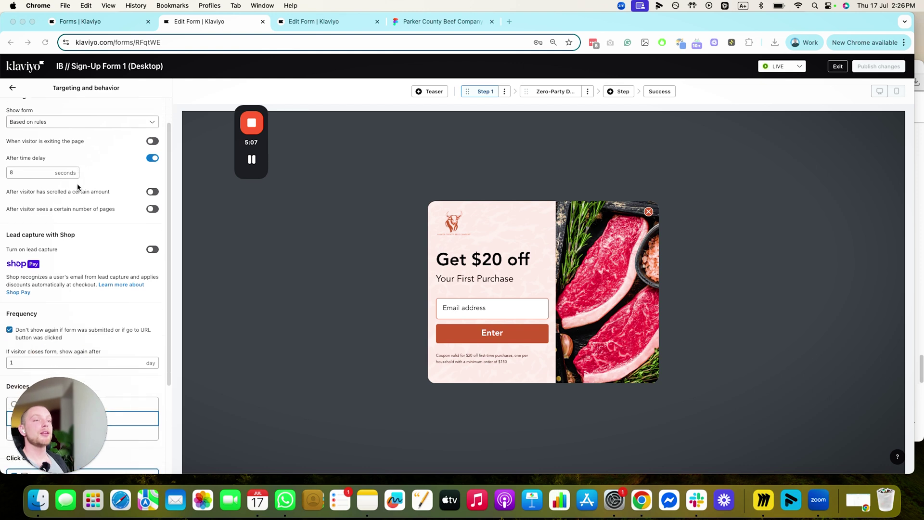
pyautogui.scroll(3, 47, 184)
pyautogui.scroll(-5, 46, 181)
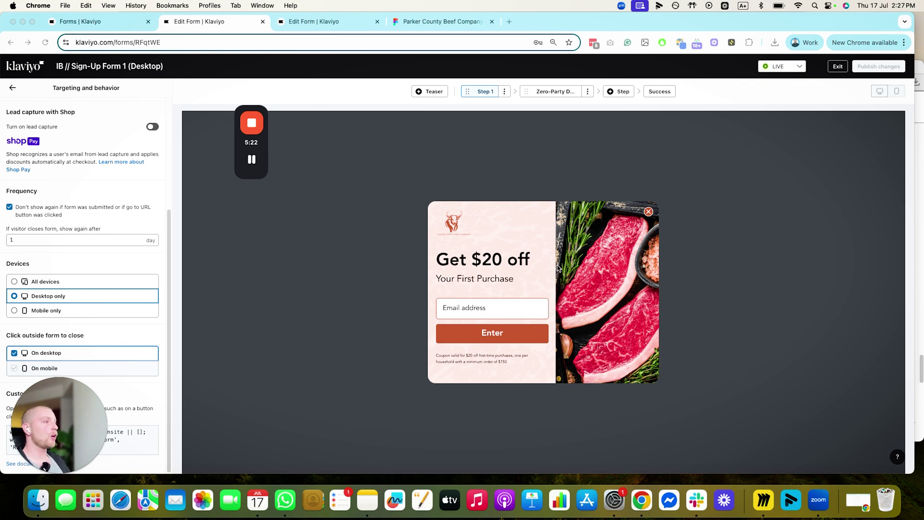
pyautogui.click(471, 340)
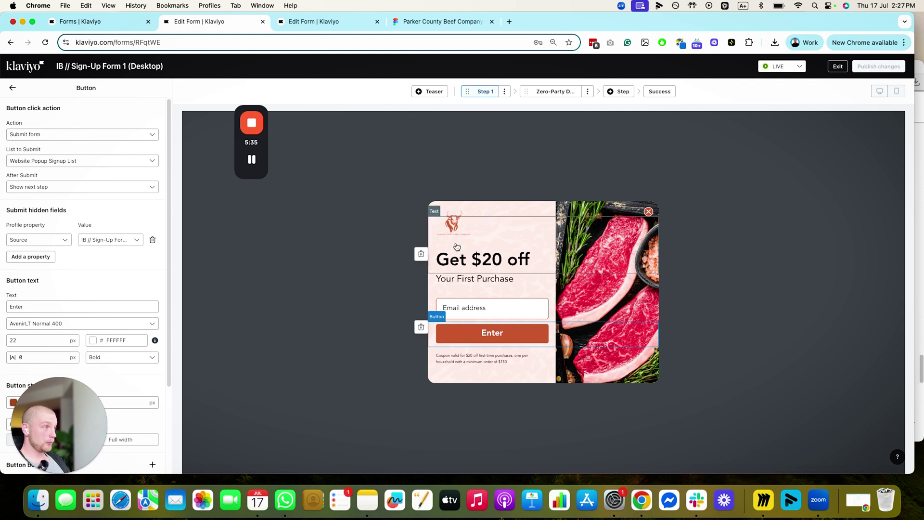
# Step: Review the email field's Label and Placeholder text
pyautogui.click(469, 303)
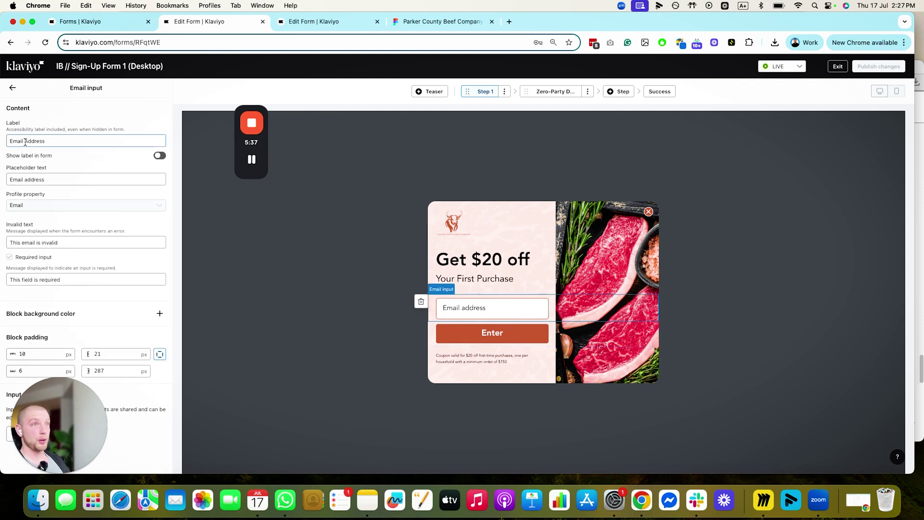
pyautogui.moveTo(18, 141); pyautogui.dragTo(45, 141)
pyautogui.moveTo(57, 181); pyautogui.dragTo(8, 175)
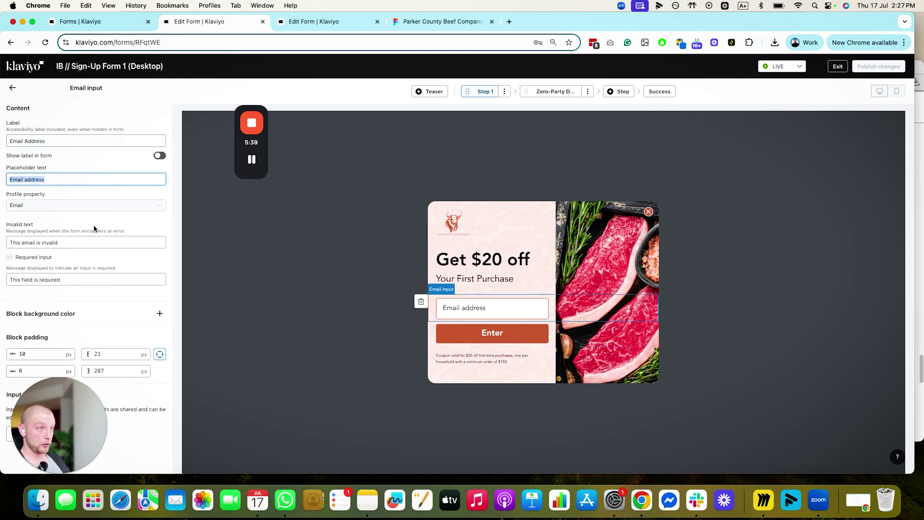
# Step: Check Enter's After Submit options, then open the Zero-Party Data interest step
pyautogui.click(491, 337)
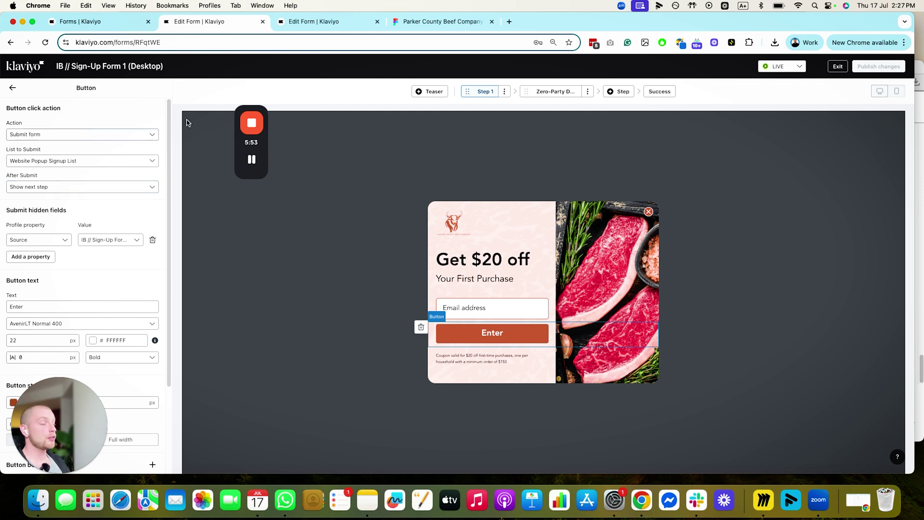
pyautogui.click(69, 189)
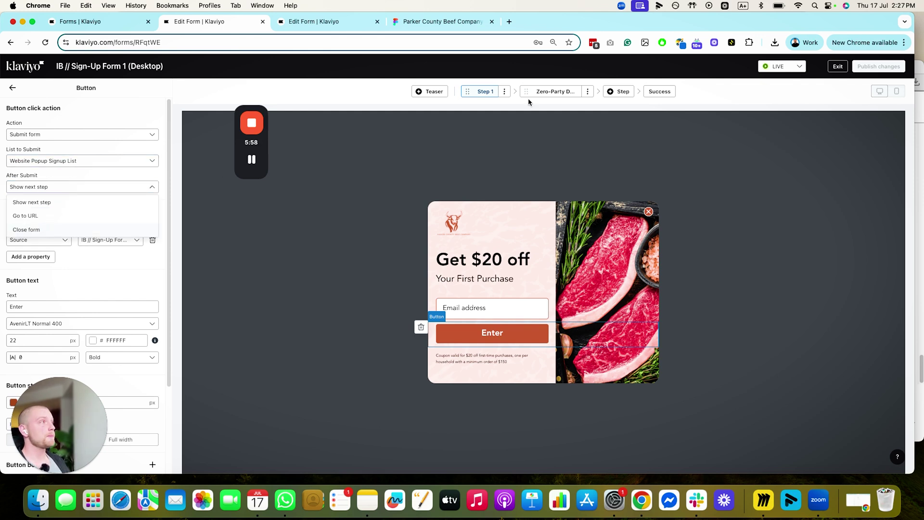
pyautogui.click(541, 92)
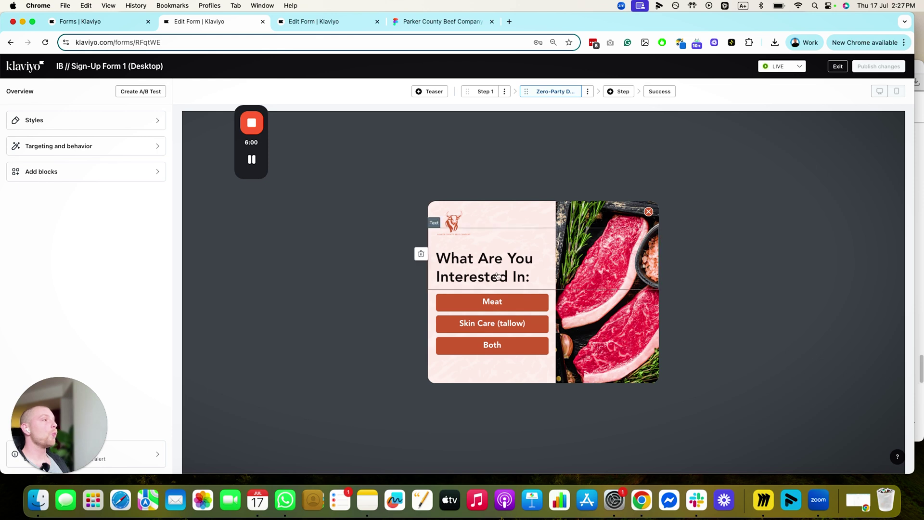
# Step: Verify Meat, Skin Care (tallow) and Both hidden Interest Category values, then open the You Are In! step
pyautogui.click(507, 299)
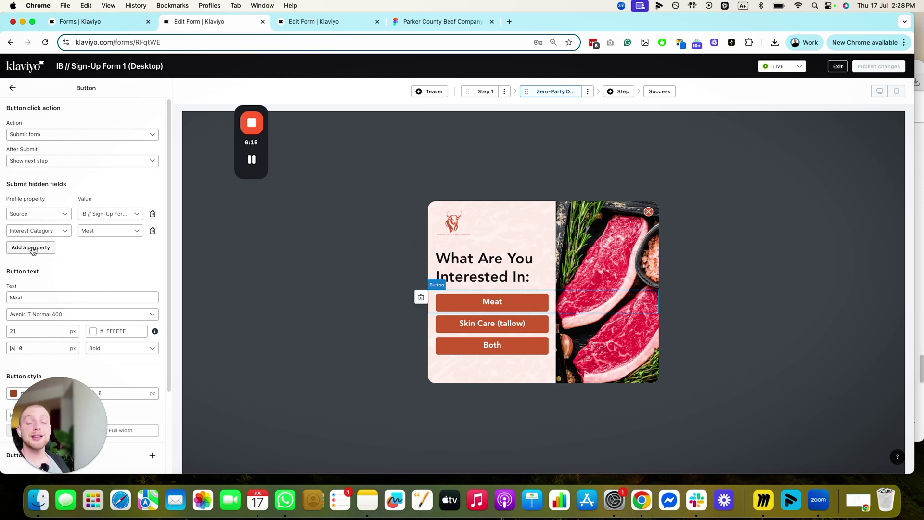
pyautogui.moveTo(6, 184); pyautogui.dragTo(67, 185)
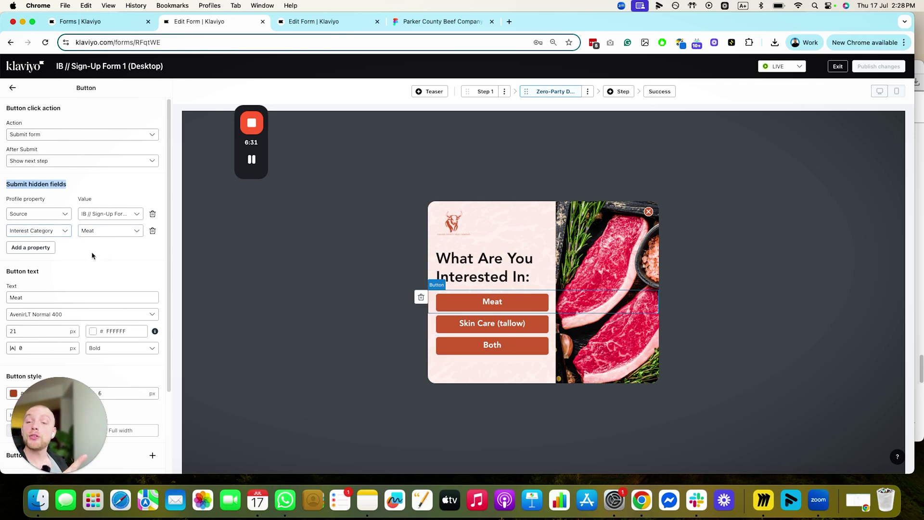
pyautogui.click(437, 325)
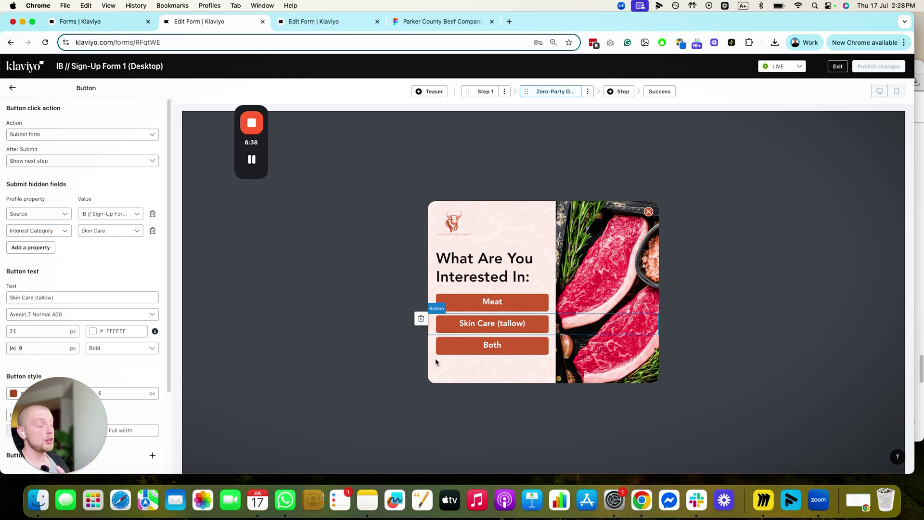
pyautogui.click(482, 345)
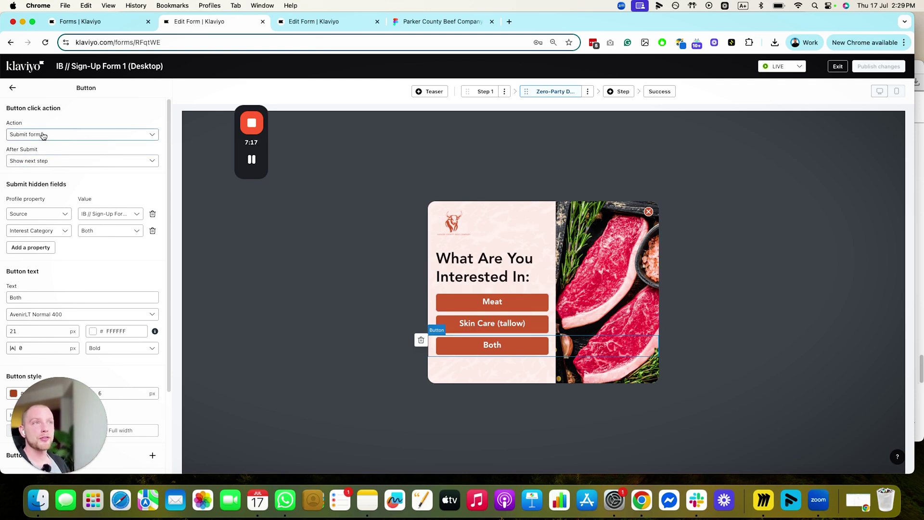
pyautogui.click(659, 93)
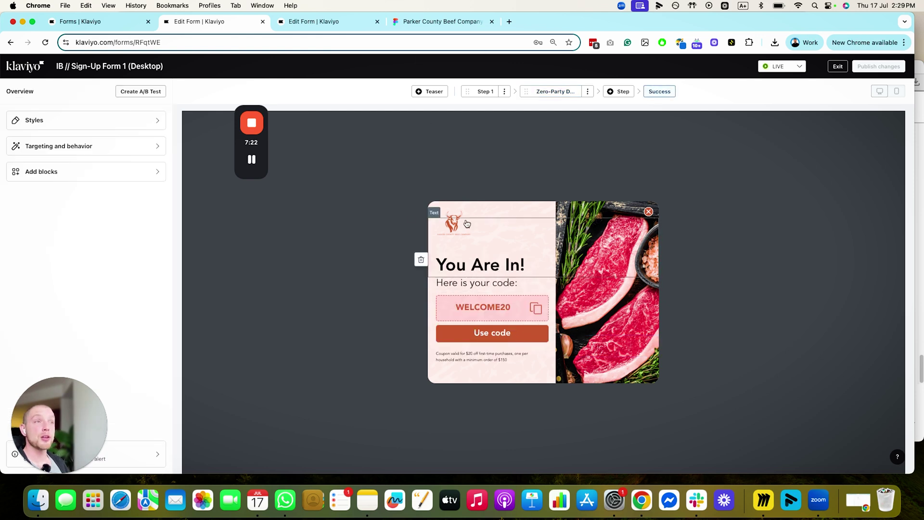
# Step: Read the Use code button's Go to URL destination, then open the mobile form's interest step
pyautogui.click(488, 335)
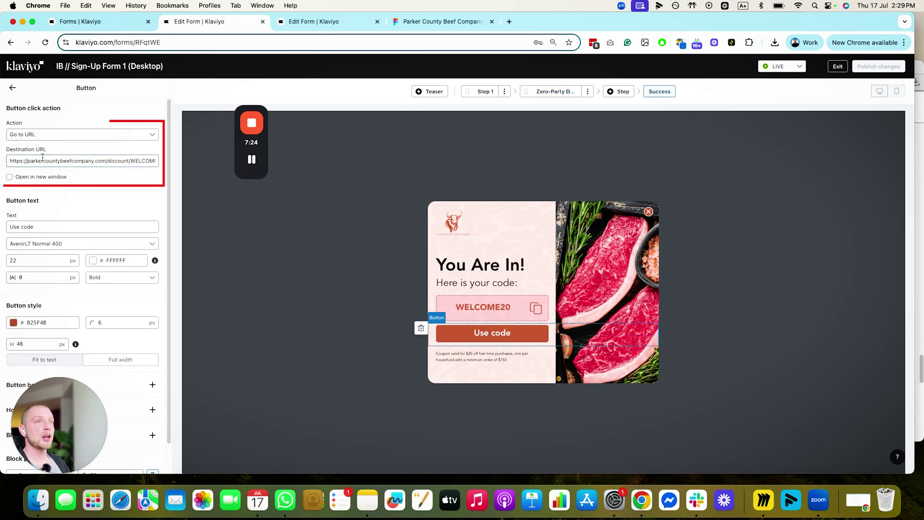
pyautogui.moveTo(18, 159); pyautogui.dragTo(135, 163)
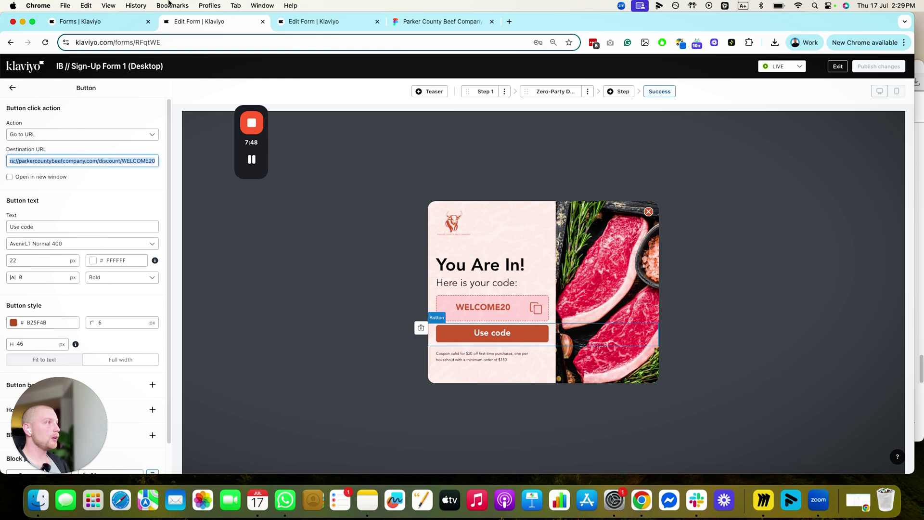
pyautogui.click(313, 22)
pyautogui.click(552, 92)
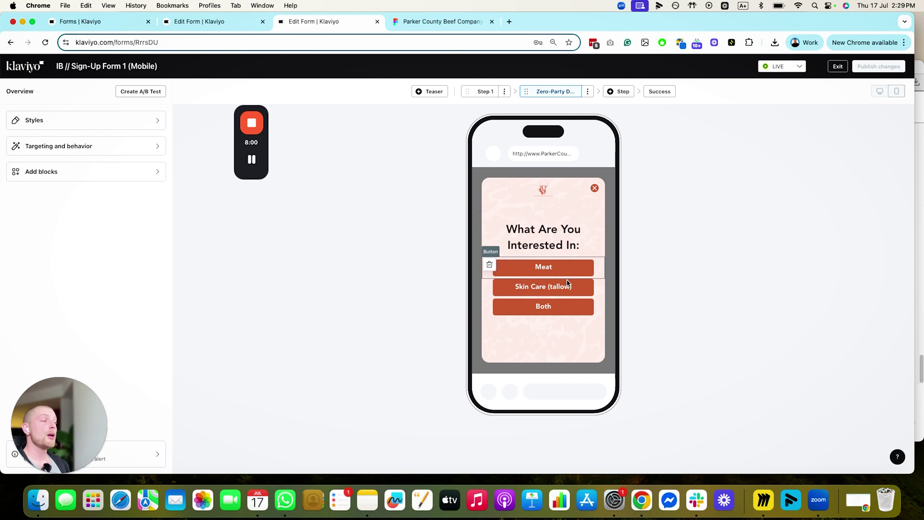
# Step: Check the mobile Meat button submits Interest Category 'Meat', then show the Success step
pyautogui.click(583, 269)
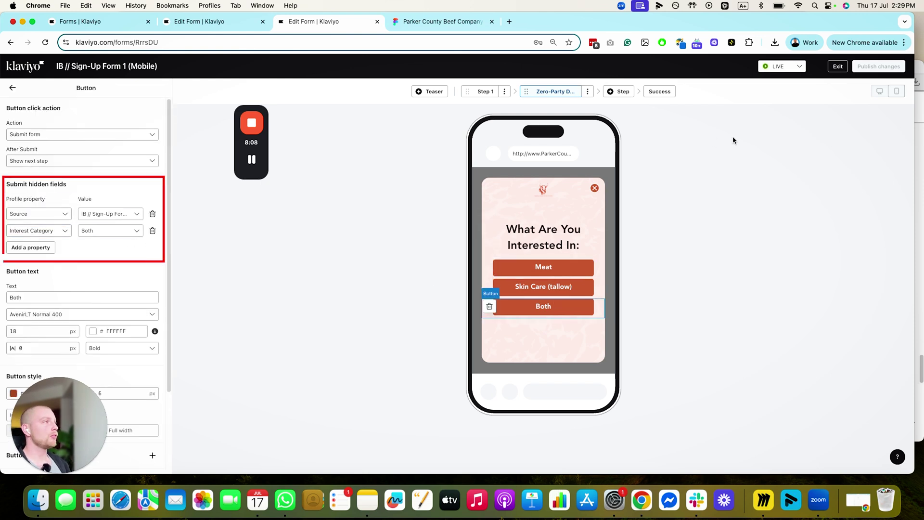
pyautogui.click(673, 97)
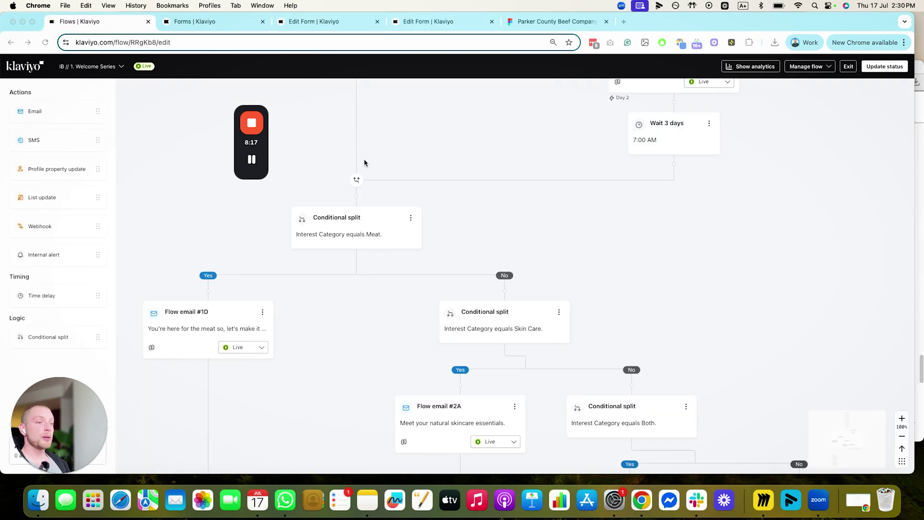
pyautogui.scroll(2, 367, 161)
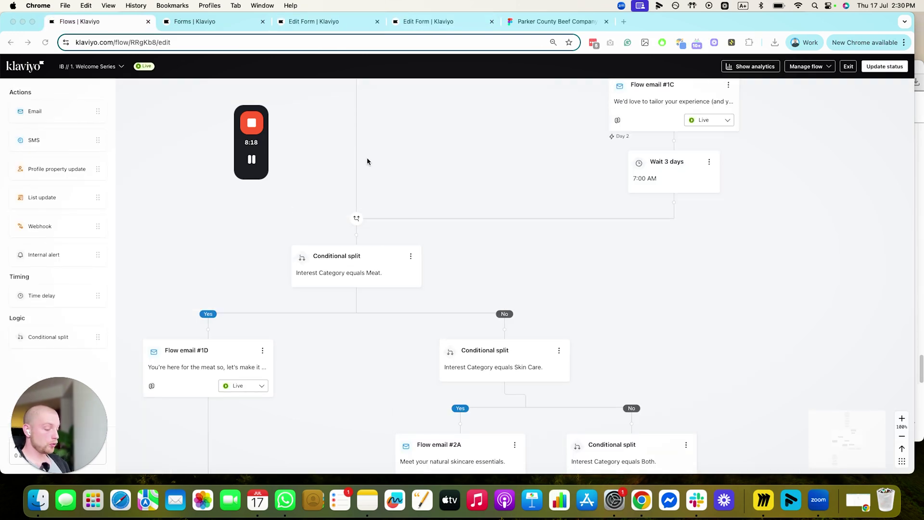
pyautogui.scroll(15, 367, 161)
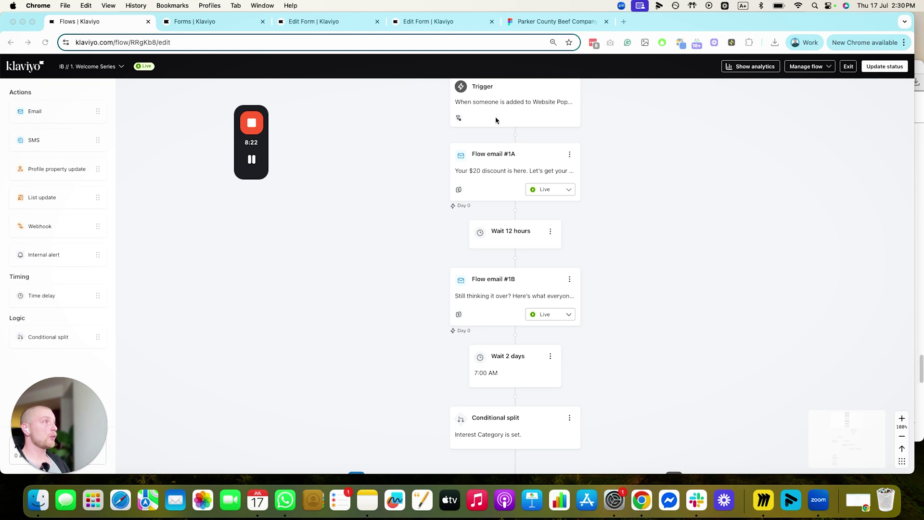
pyautogui.scroll(-1, 529, 121)
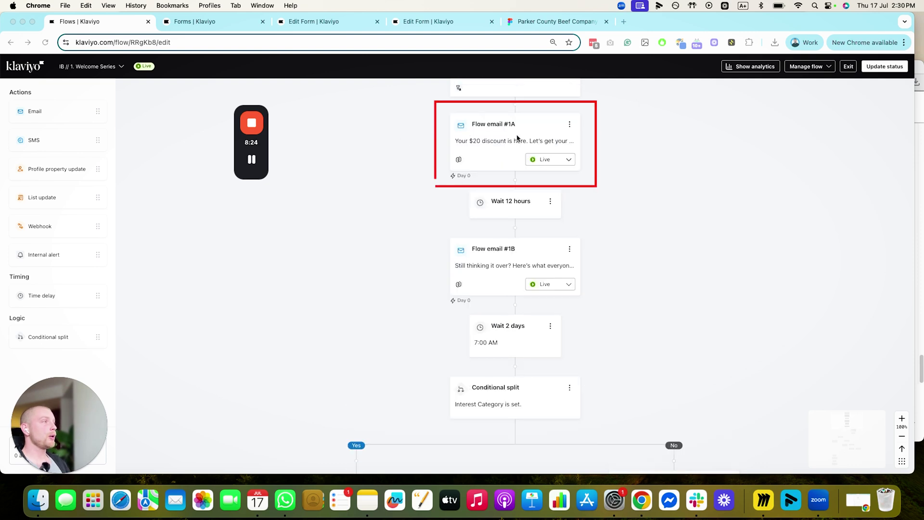
pyautogui.scroll(-1, 491, 283)
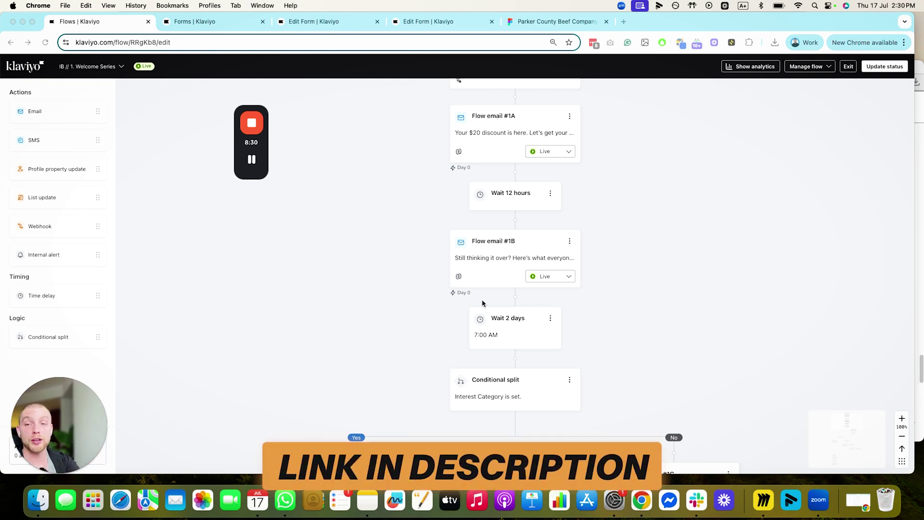
pyautogui.scroll(-10, 482, 303)
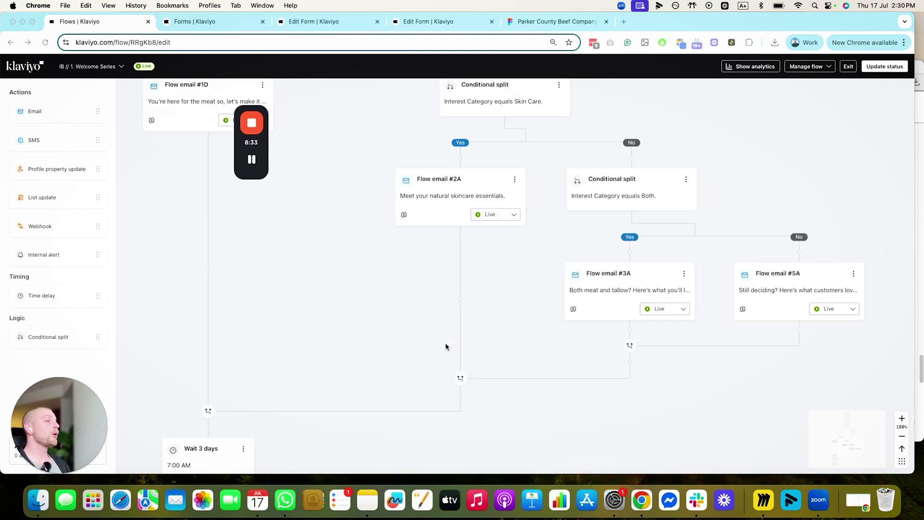
pyautogui.scroll(2, 373, 297)
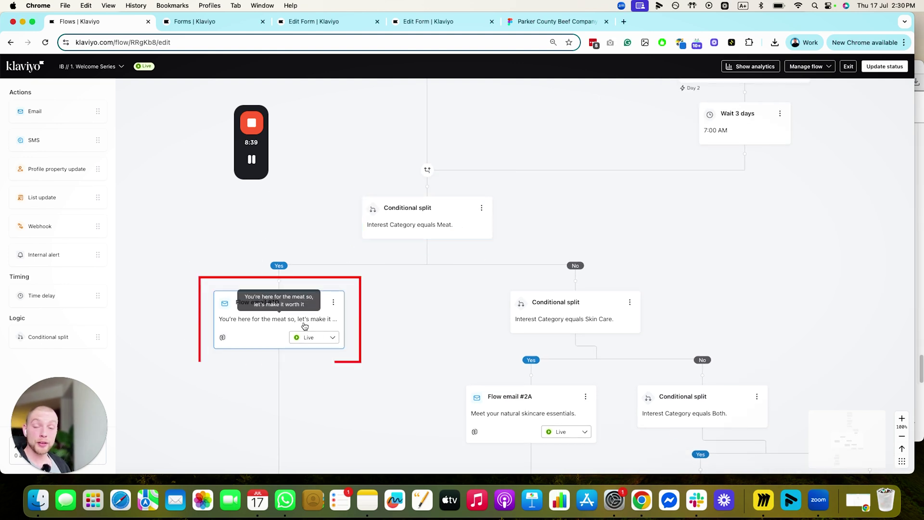
pyautogui.hscroll(3, 447, 270)
pyautogui.scroll(-1, 447, 271)
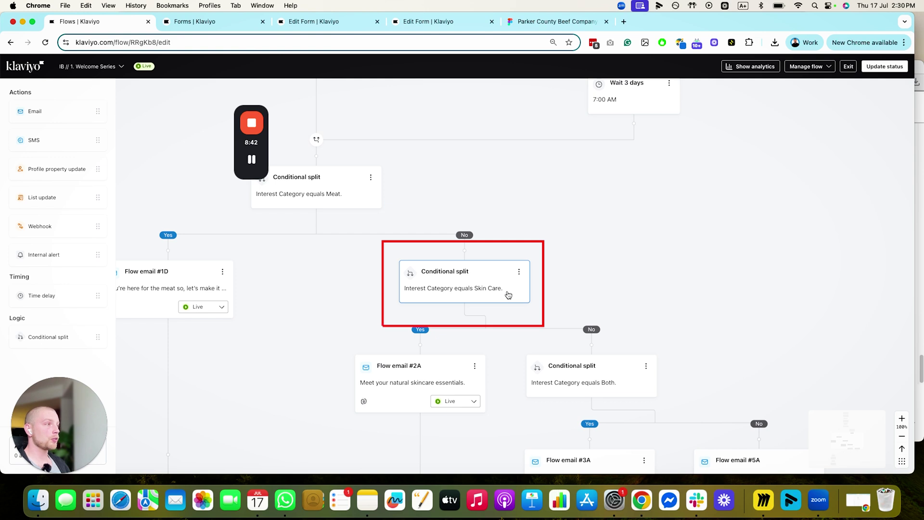
pyautogui.hscroll(5, 434, 338)
pyautogui.scroll(-3, 434, 339)
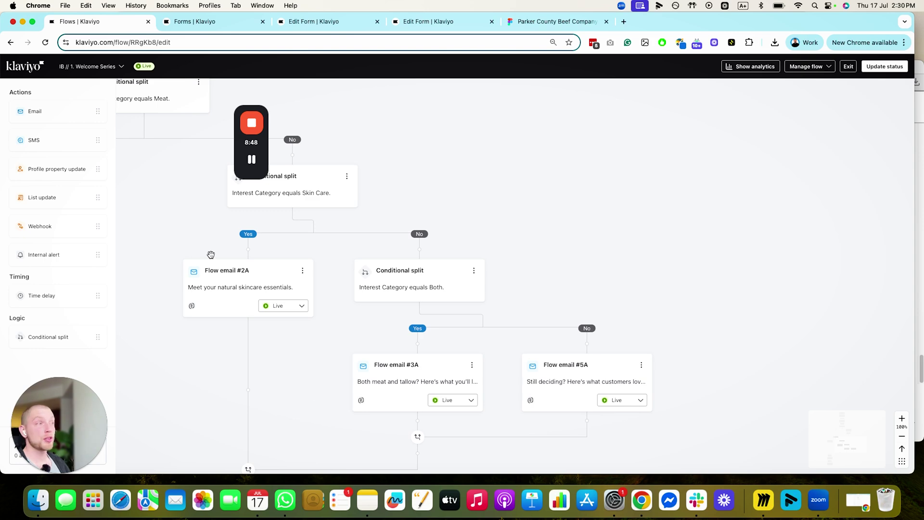
pyautogui.moveTo(208, 254); pyautogui.dragTo(473, 325)
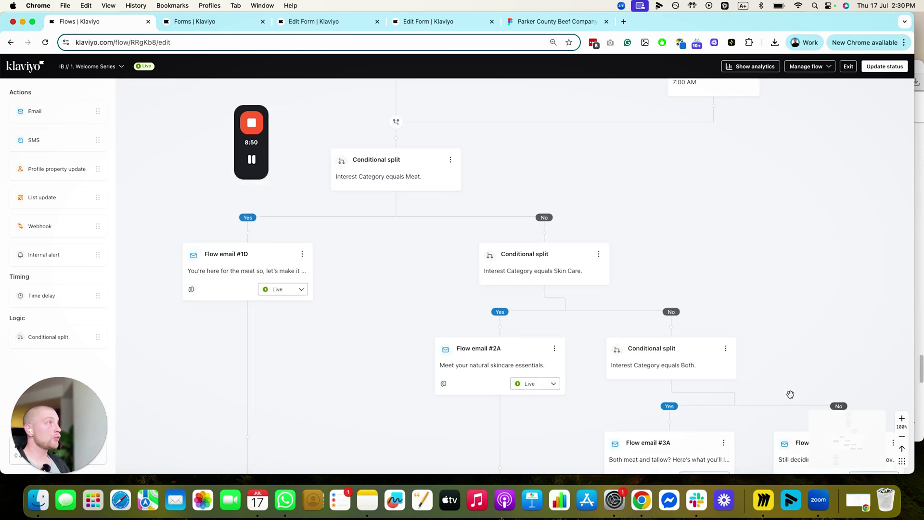
pyautogui.click(314, 21)
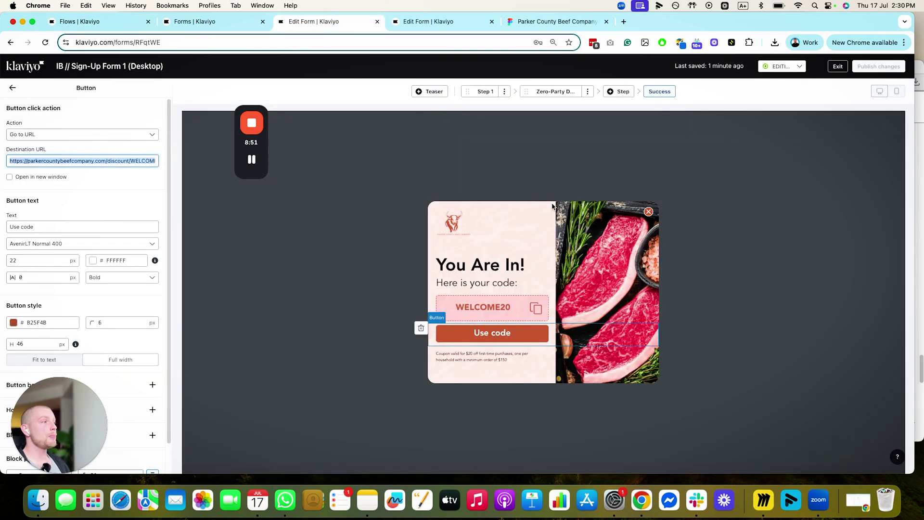
pyautogui.click(567, 93)
pyautogui.click(79, 21)
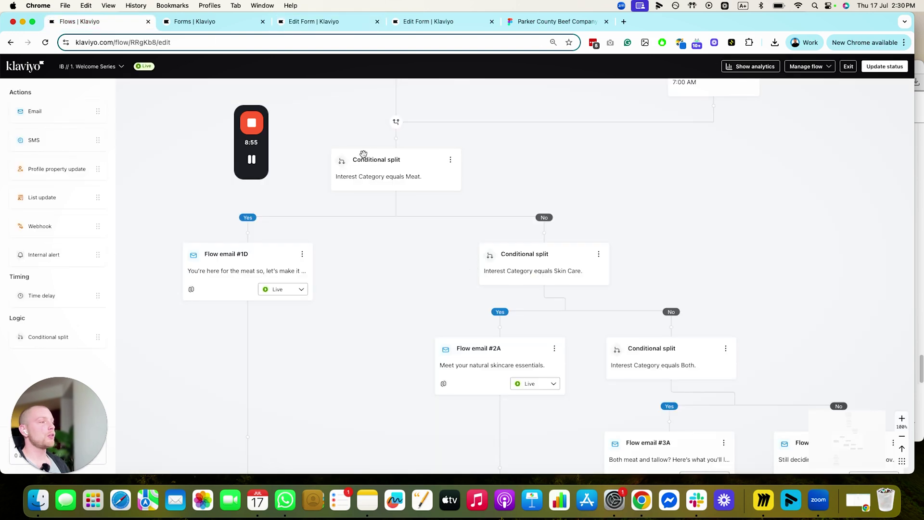
pyautogui.scroll(-5, 361, 155)
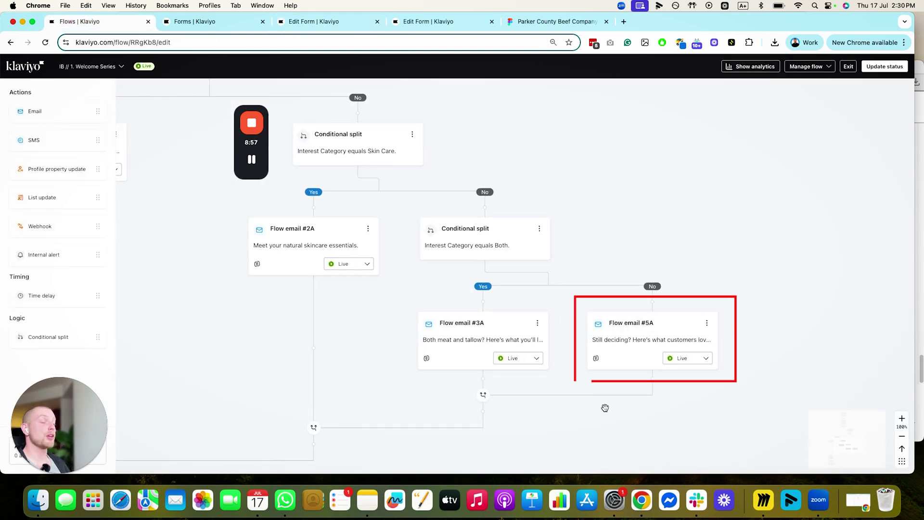
pyautogui.hscroll(-4, 206, 342)
pyautogui.scroll(2, 206, 342)
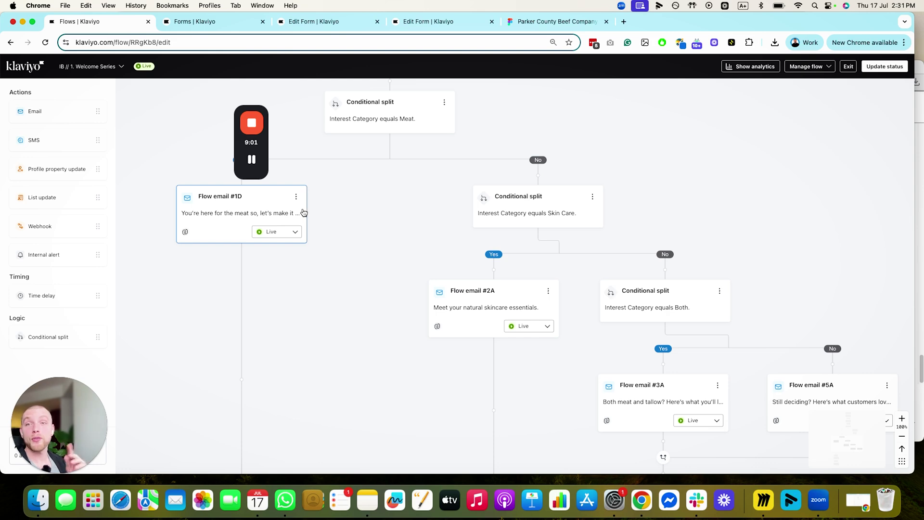
# Step: Skim the pop-up's styles, then review its Display rules: 8-second delay, desktop only
pyautogui.click(313, 21)
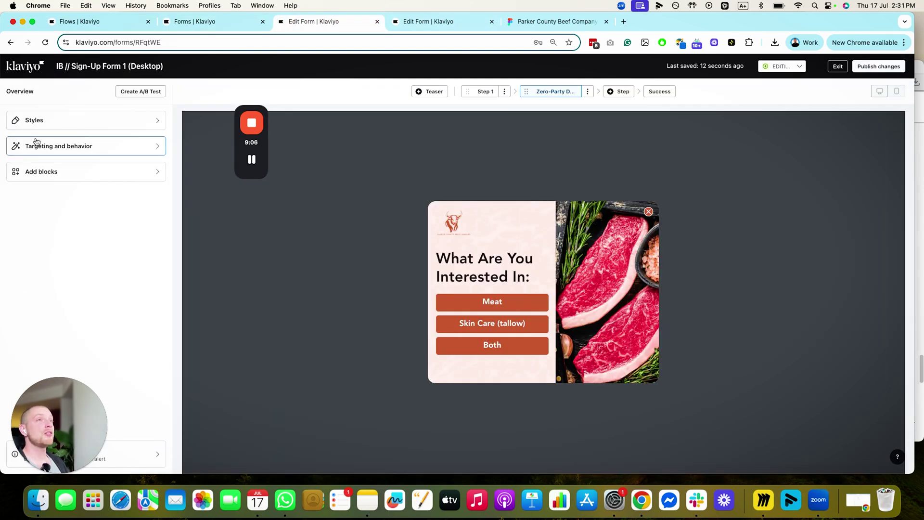
pyautogui.click(68, 128)
pyautogui.scroll(-5, 74, 243)
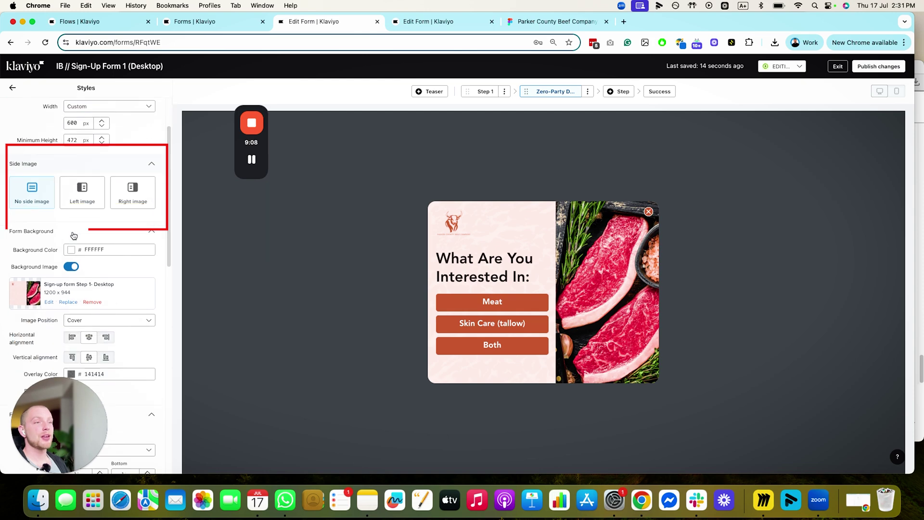
pyautogui.scroll(5, 79, 226)
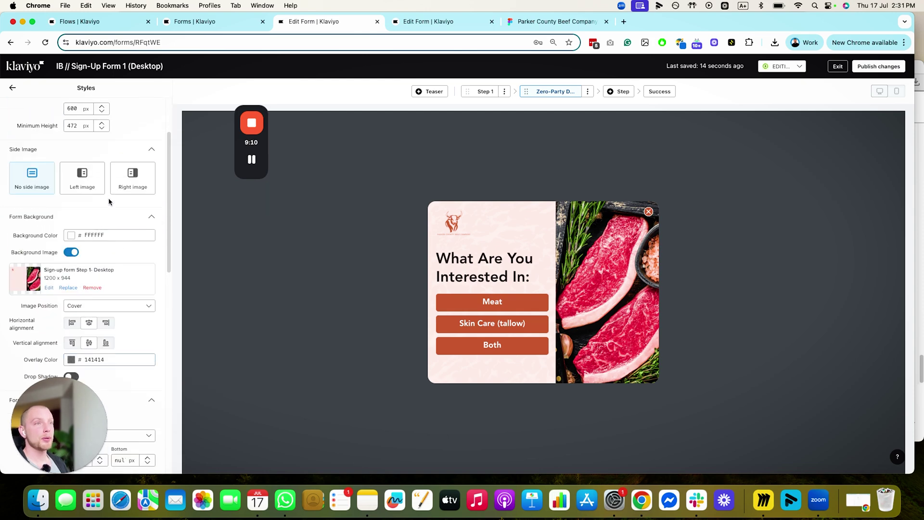
pyautogui.click(12, 88)
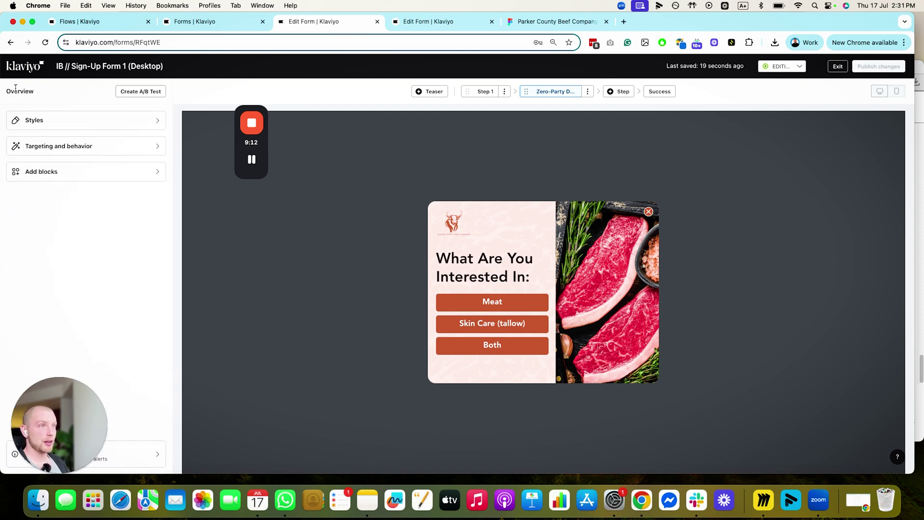
pyautogui.click(67, 146)
pyautogui.scroll(-5, 82, 192)
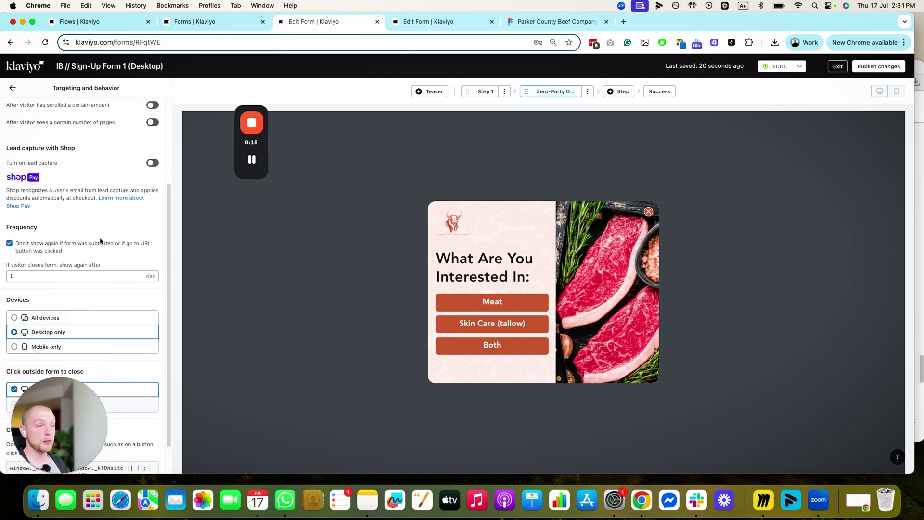
pyautogui.scroll(5, 91, 213)
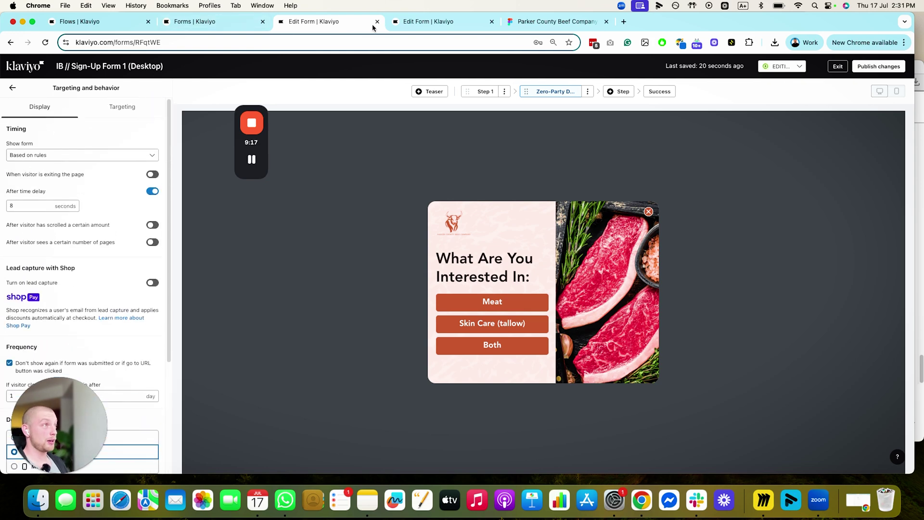
# Step: Close the leftover Edit Form tabs and open IB // Sign-Up Form 1 - Flyout (Desktop) for editing
pyautogui.click(205, 28)
pyautogui.keyDown('super'); pyautogui.click(162, 246); pyautogui.keyUp('super')
pyautogui.keyDown('super'); pyautogui.click(162, 247); pyautogui.keyUp('super')
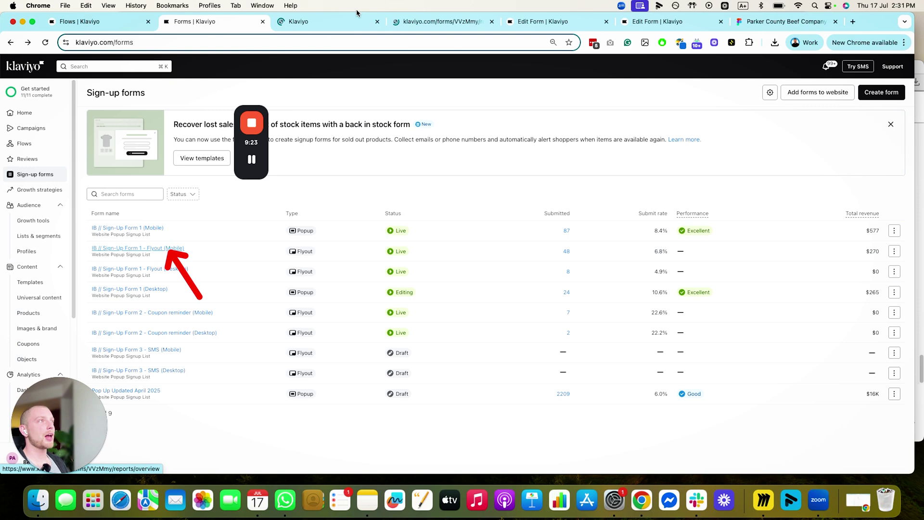
pyautogui.click(606, 21)
pyautogui.click(607, 21)
pyautogui.moveTo(194, 276); pyautogui.dragTo(161, 230)
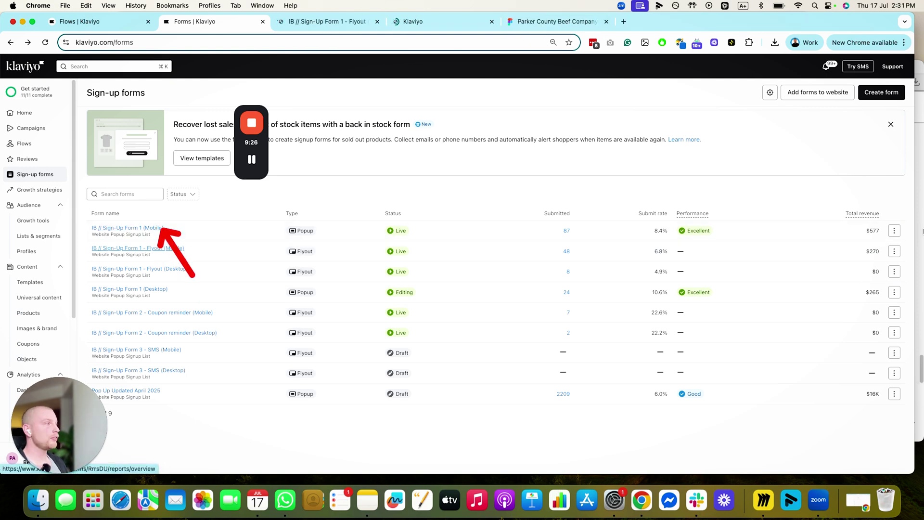
pyautogui.click(893, 231)
pyautogui.moveTo(854, 281); pyautogui.dragTo(891, 237)
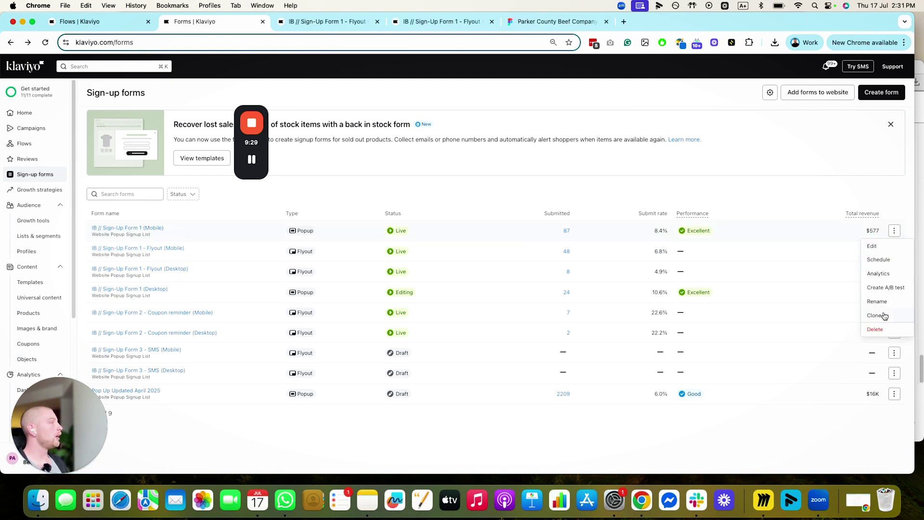
pyautogui.moveTo(848, 372); pyautogui.dragTo(881, 319)
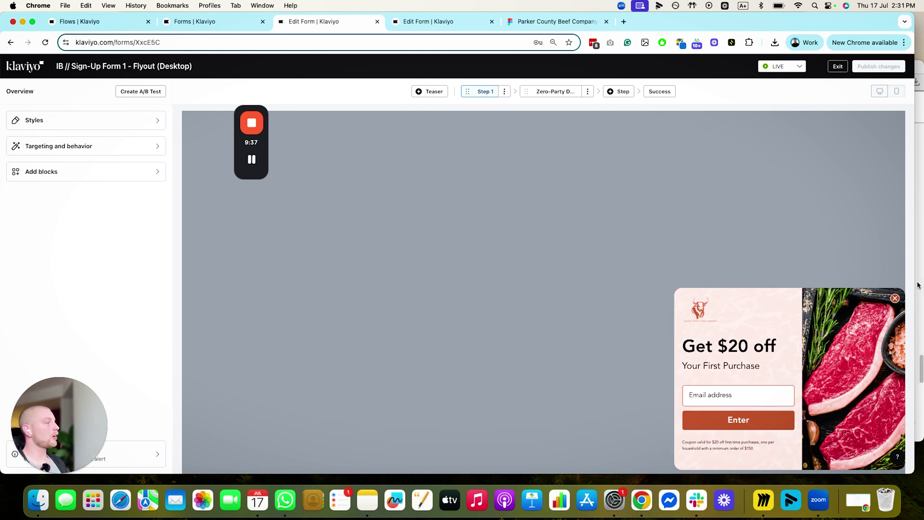
pyautogui.click(84, 148)
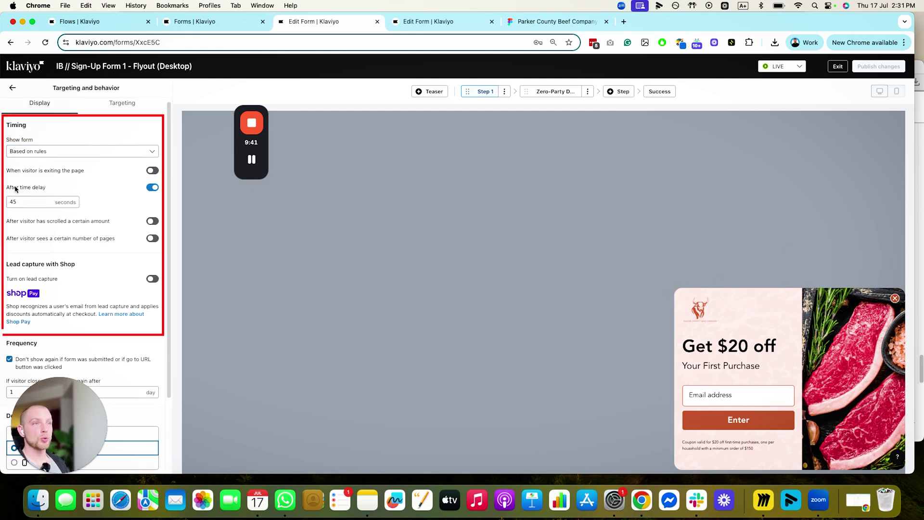
pyautogui.doubleClick(13, 202)
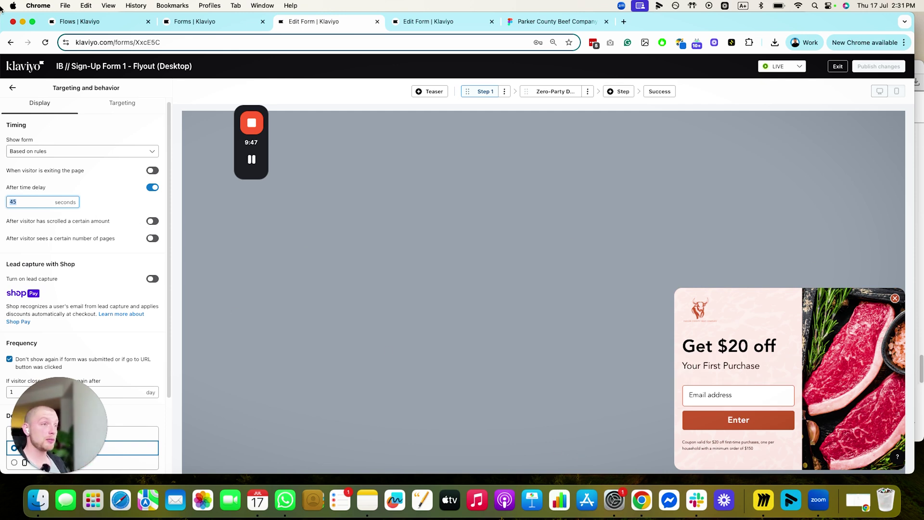
pyautogui.moveTo(58, 423)
pyautogui.mouseDown()
pyautogui.moveTo(161, 385)
pyautogui.moveTo(169, 338)
pyautogui.mouseUp()
pyautogui.moveTo(1, 406); pyautogui.dragTo(164, 476)
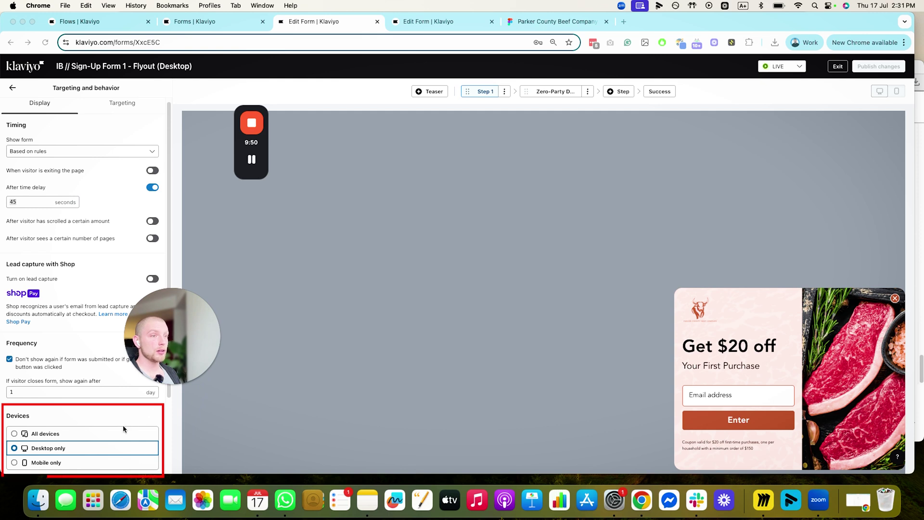
pyautogui.scroll(1, 96, 288)
pyautogui.moveTo(172, 336); pyautogui.dragTo(112, 326)
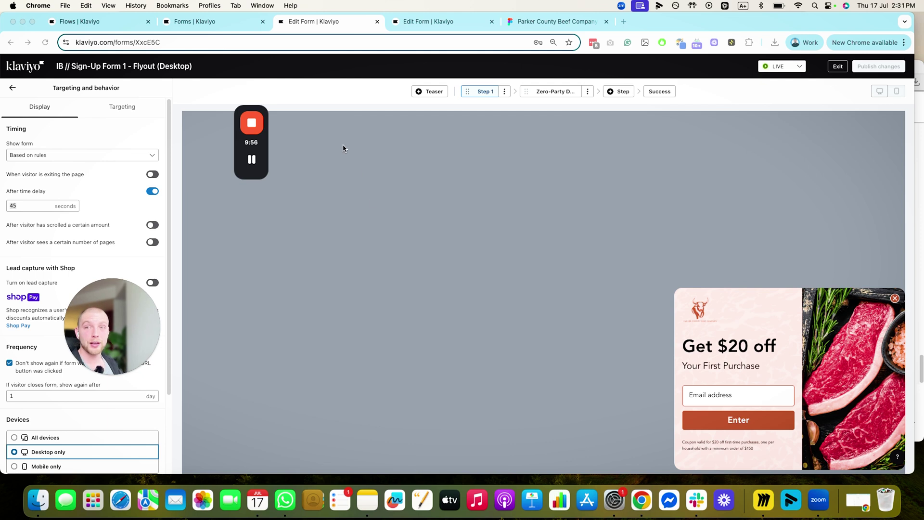
pyautogui.click(115, 108)
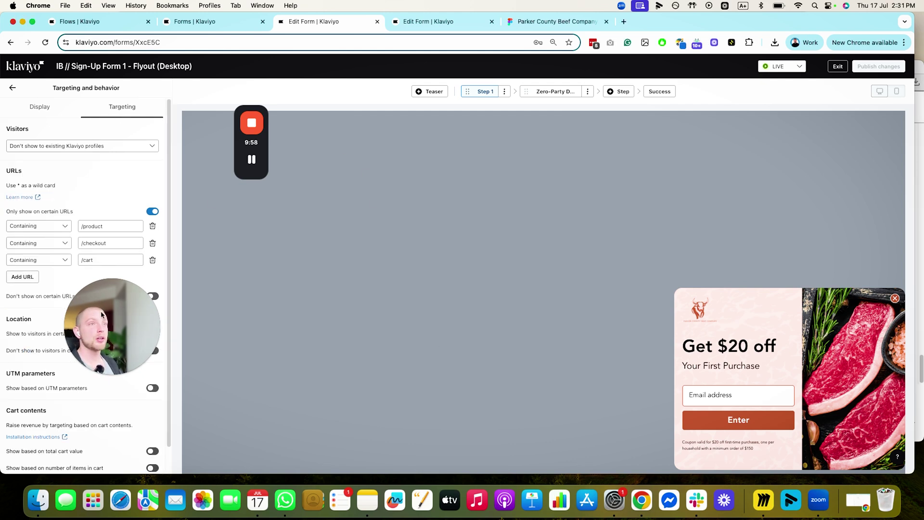
pyautogui.moveTo(102, 315); pyautogui.dragTo(48, 410)
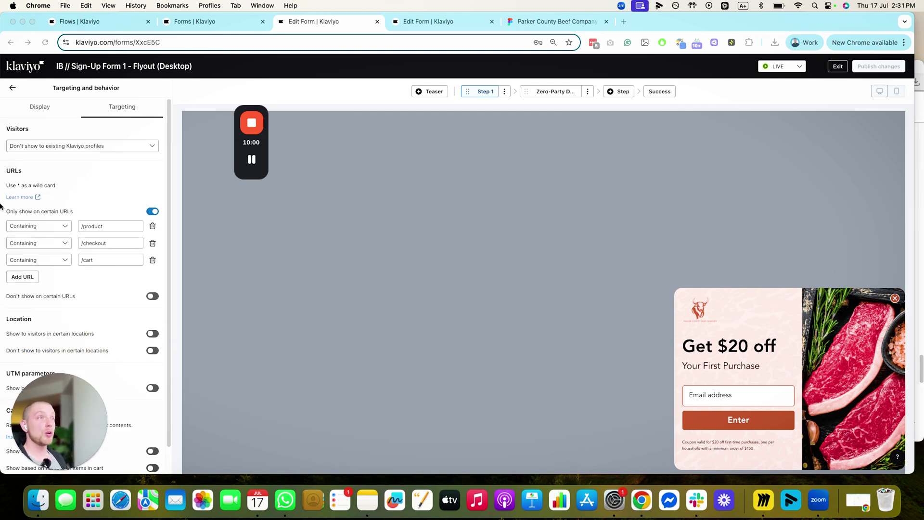
pyautogui.click(34, 106)
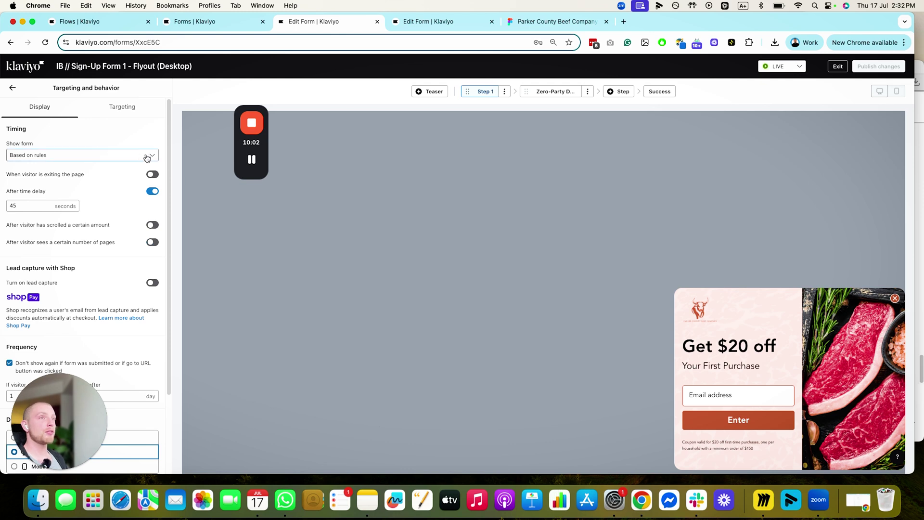
pyautogui.click(8, 90)
pyautogui.click(16, 122)
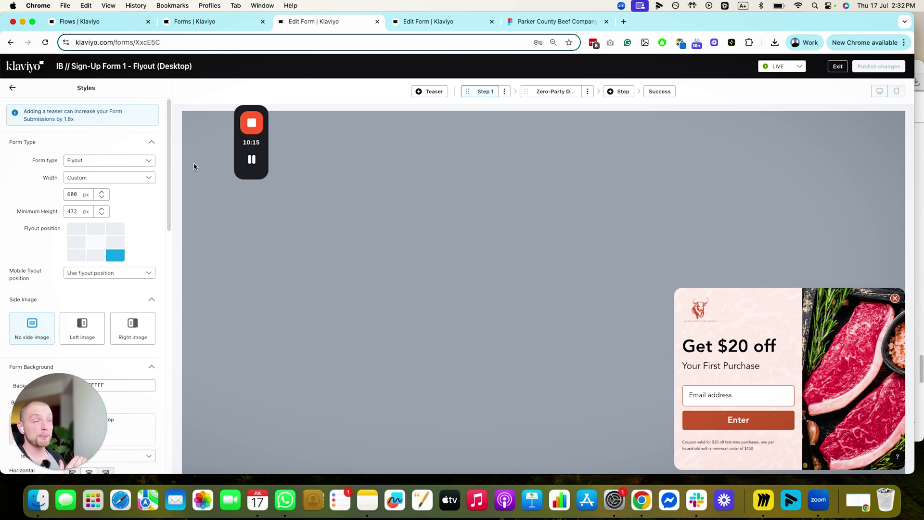
pyautogui.click(10, 90)
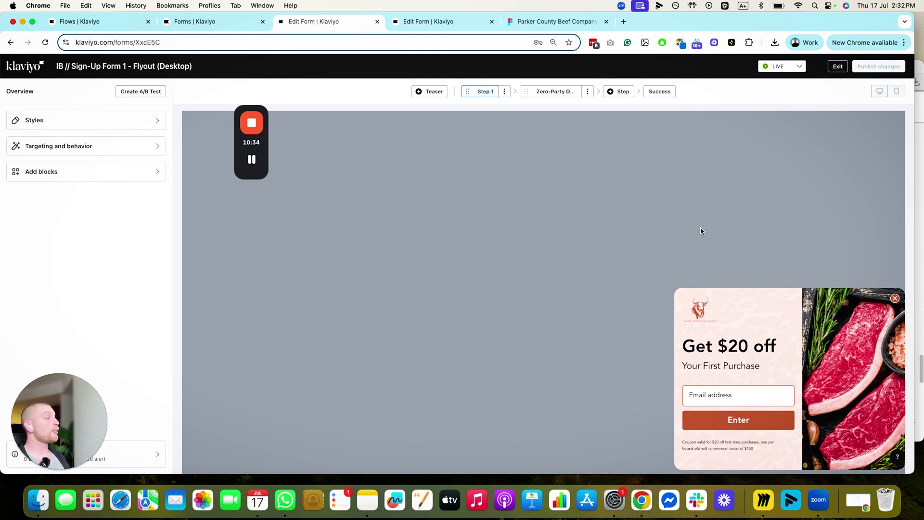
# Step: Review the flyout's Targeting tab: existing profiles excluded, only /product, /checkout and /cart URLs
pyautogui.click(73, 146)
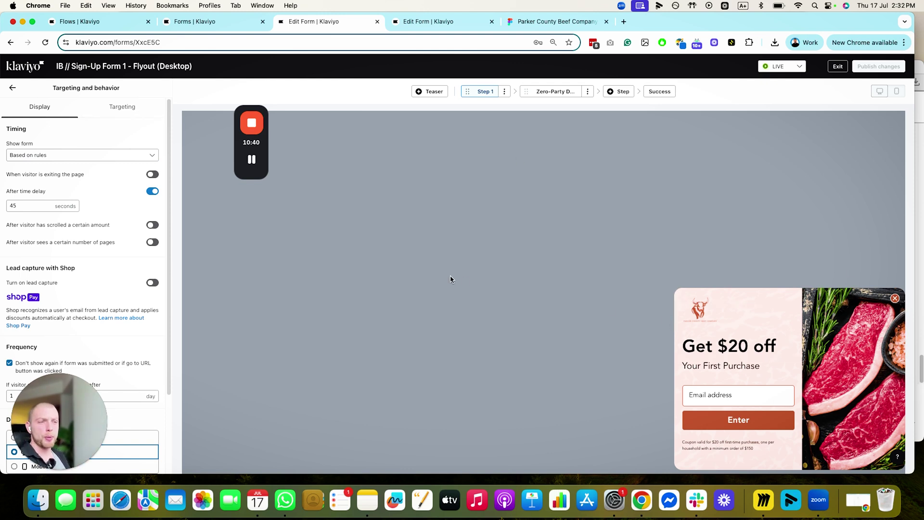
pyautogui.click(120, 108)
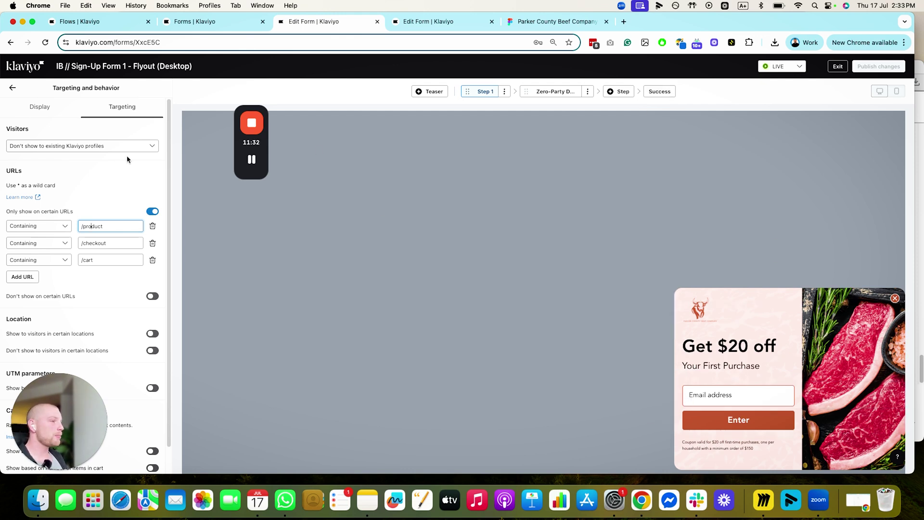
pyautogui.scroll(-1, 51, 228)
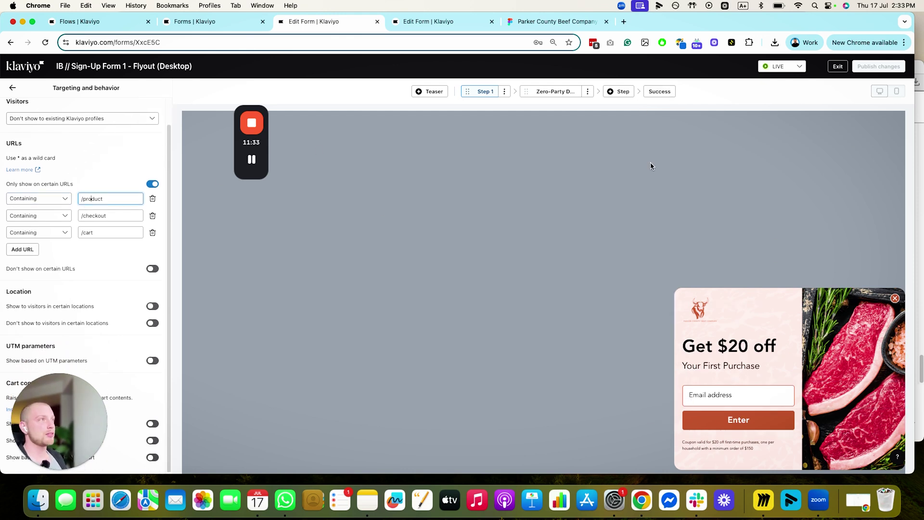
pyautogui.click(424, 21)
pyautogui.click(340, 21)
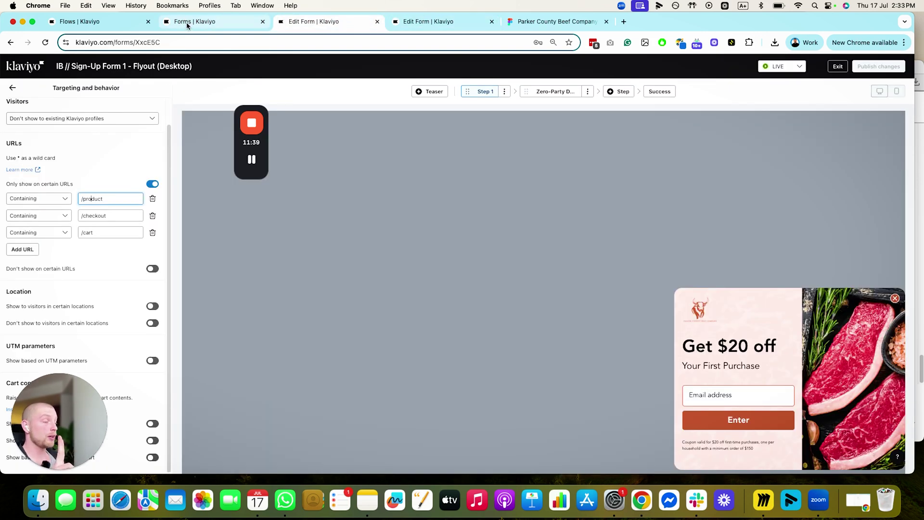
# Step: Open 'IB // Sign-Up Form 2 - Coupon reminder (Mobile)' from Forms, closing the extra Flyout (Mobile) editor
pyautogui.click(231, 23)
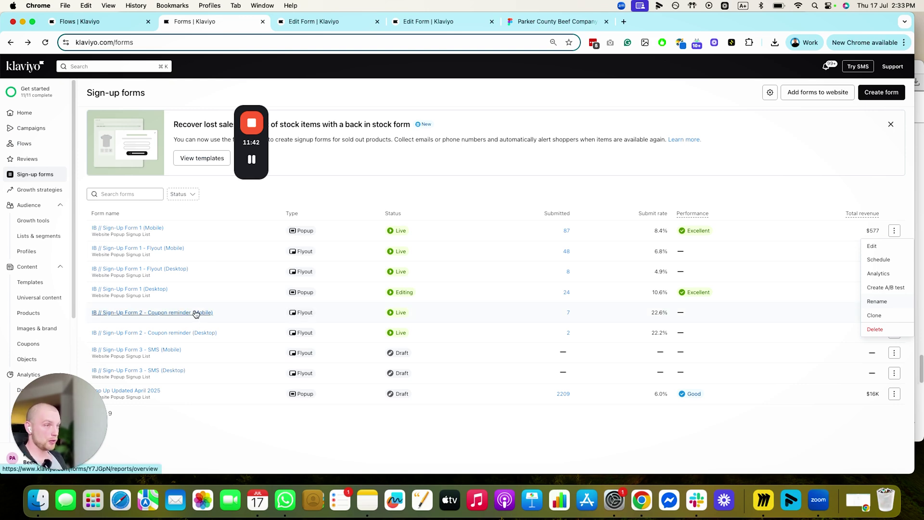
pyautogui.keyDown('super'); pyautogui.click(202, 332); pyautogui.keyUp('super')
pyautogui.click(334, 23)
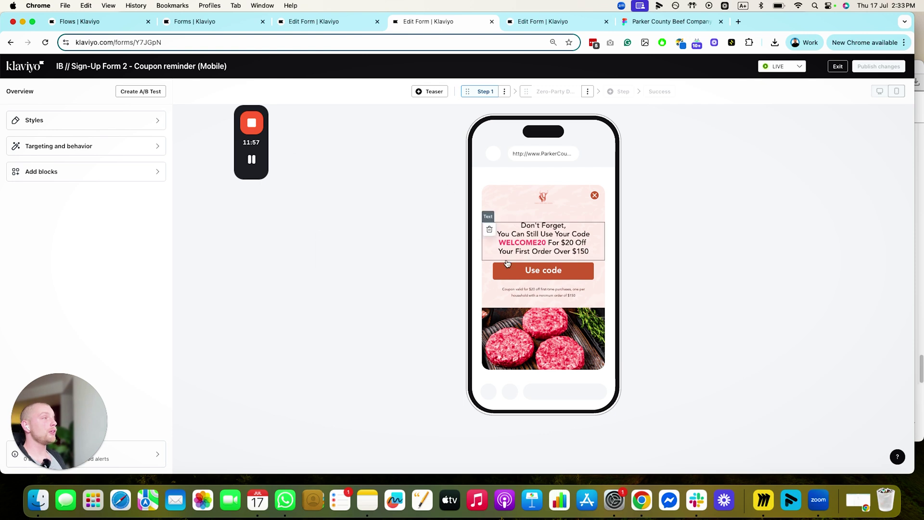
pyautogui.click(348, 22)
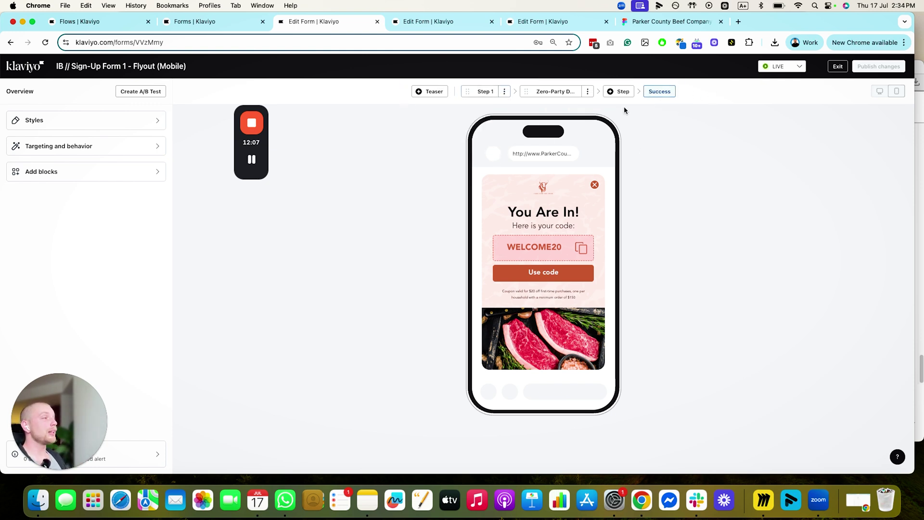
pyautogui.click(376, 21)
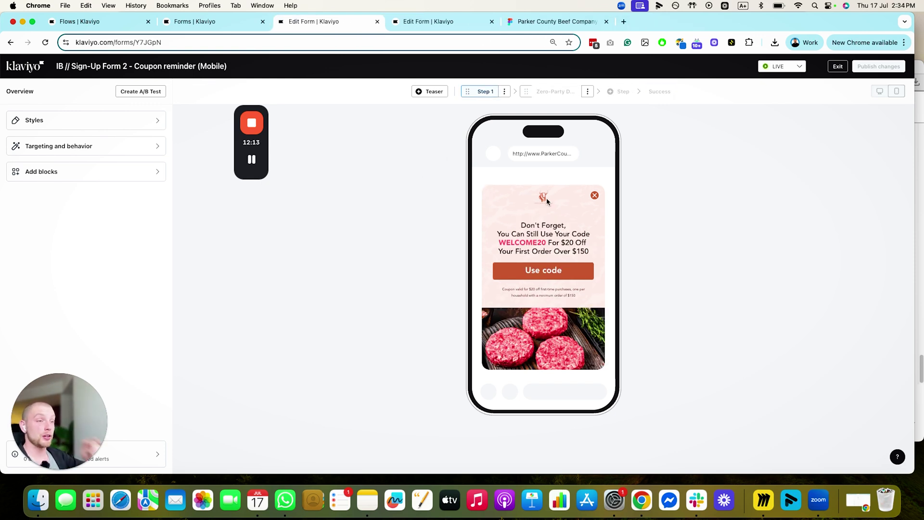
pyautogui.click(62, 144)
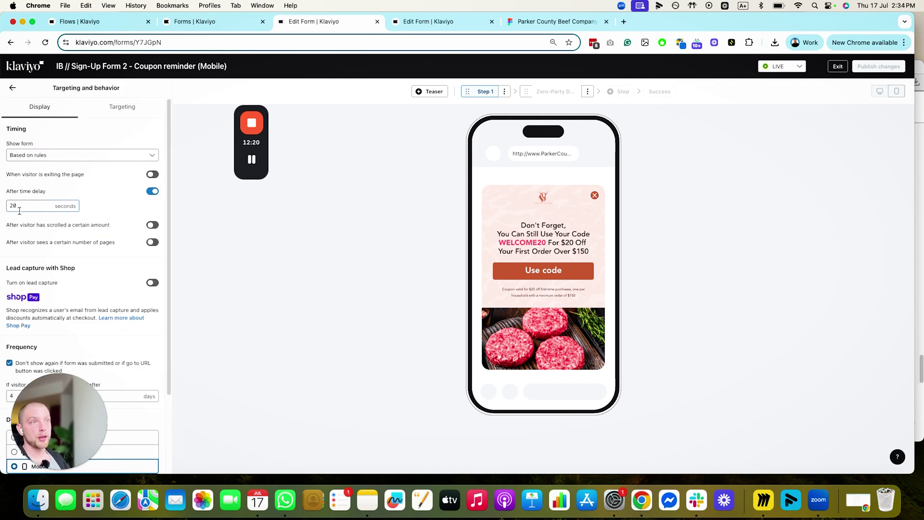
# Step: Check which segment the coupon reminder targets, then return to the IB // 1. Welcome Series flow
pyautogui.moveTo(47, 379); pyautogui.dragTo(238, 206)
pyautogui.click(422, 22)
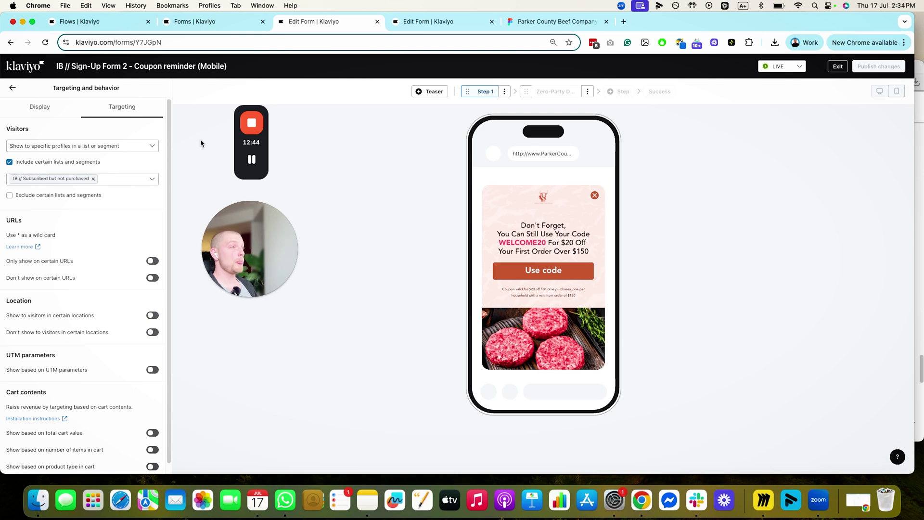
pyautogui.click(77, 21)
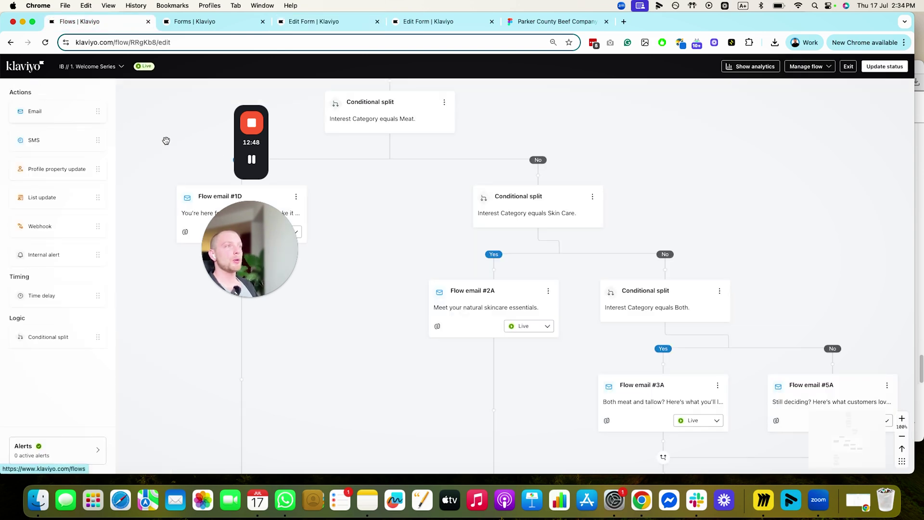
# Step: Review the Subscribed but not purchased segment definition, then bring up the Coupon reminder (Desktop) form
pyautogui.press('super+bracketleft')
pyautogui.moveTo(308, 222); pyautogui.dragTo(424, 120)
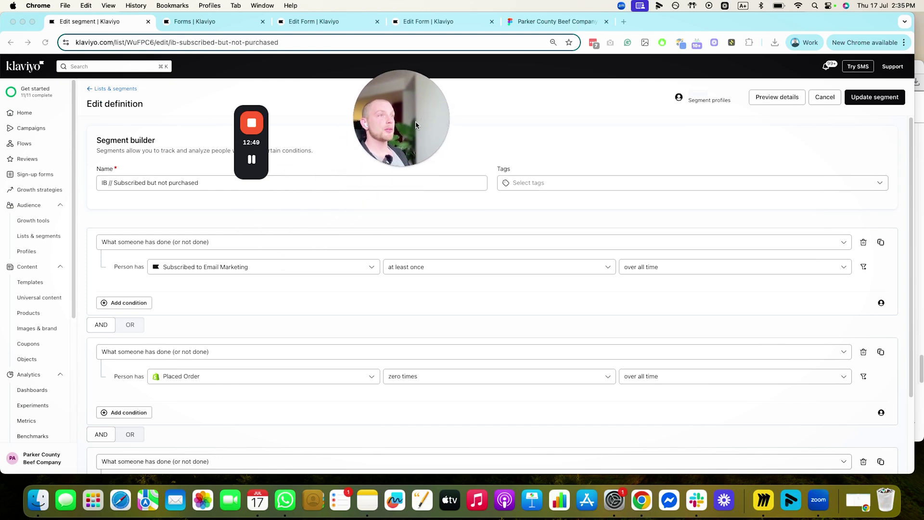
pyautogui.click(145, 181)
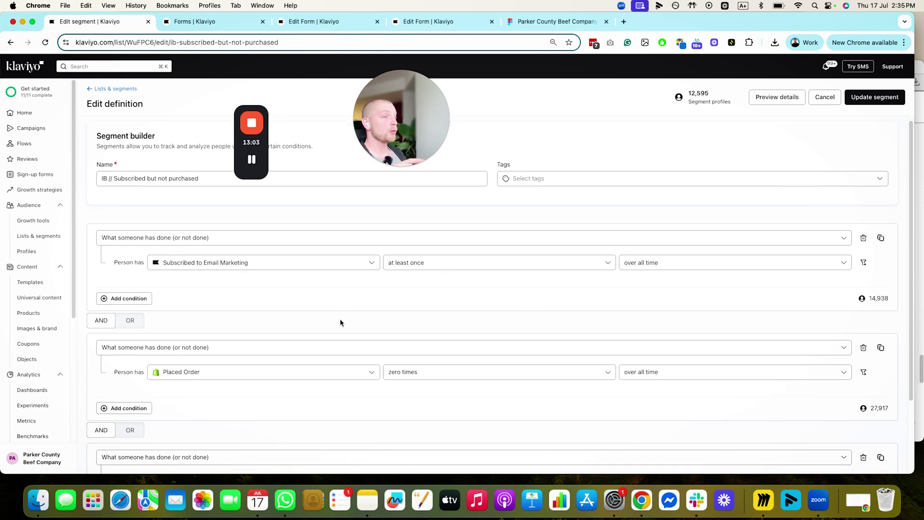
pyautogui.scroll(-3, 340, 318)
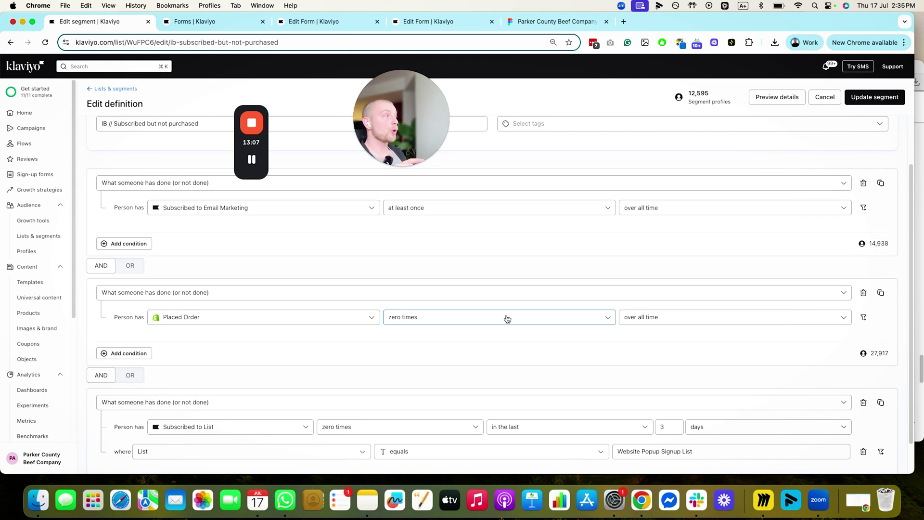
pyautogui.scroll(1, 500, 337)
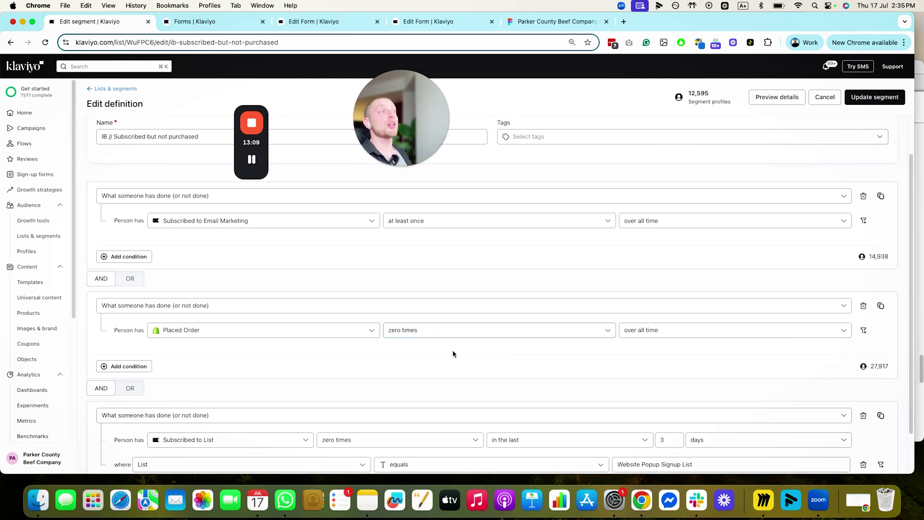
pyautogui.scroll(-2, 385, 373)
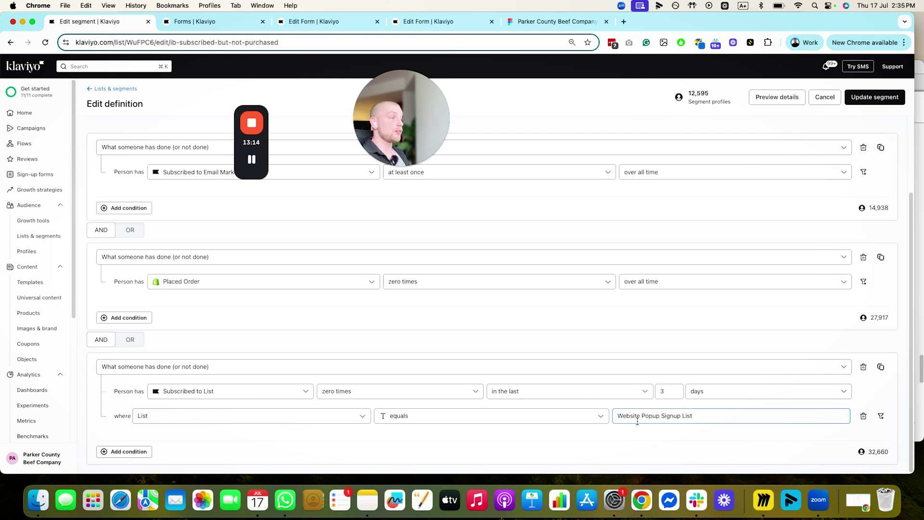
pyautogui.scroll(3, 314, 355)
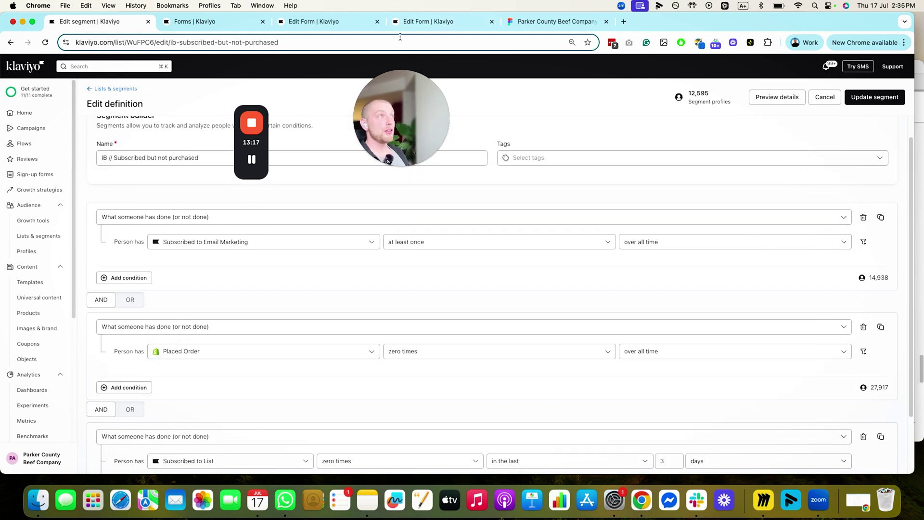
pyautogui.click(428, 22)
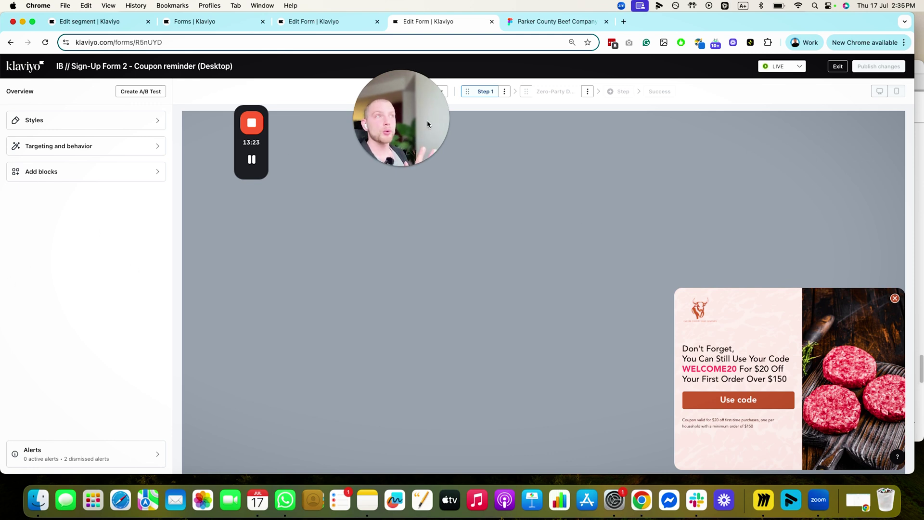
# Step: Compare the segment's conditions with the mobile coupon form, leaving the 3-day window unchanged
pyautogui.click(120, 21)
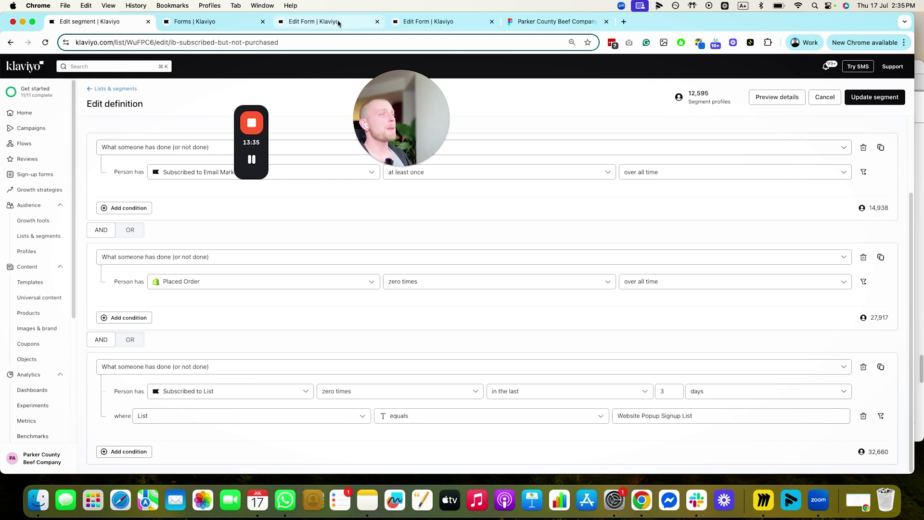
pyautogui.click(324, 22)
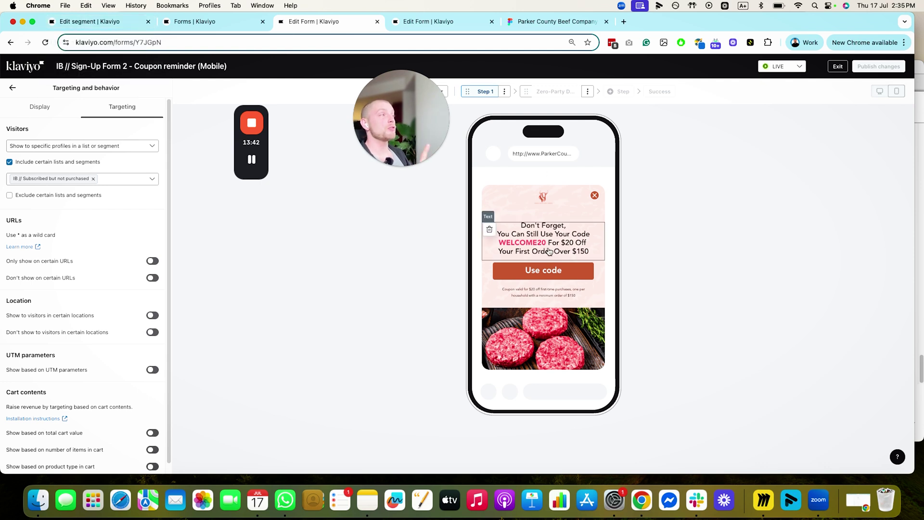
pyautogui.click(120, 26)
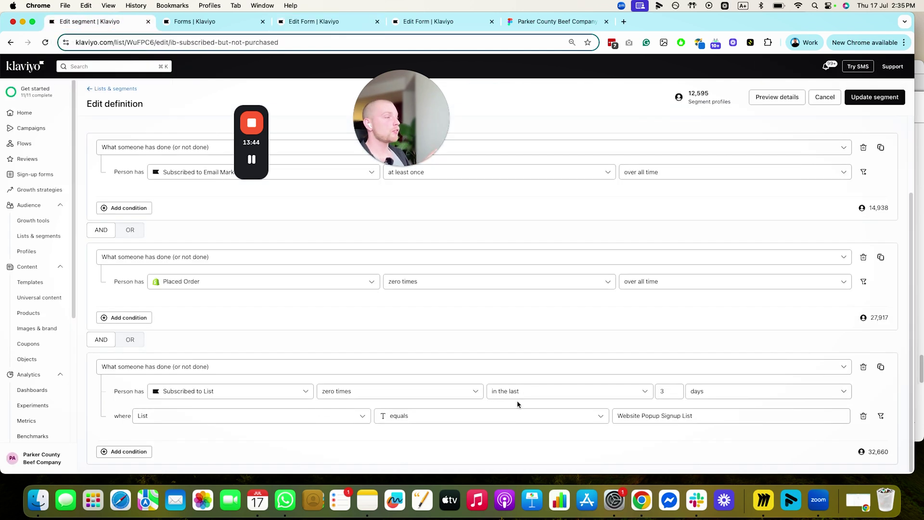
pyautogui.doubleClick(669, 391)
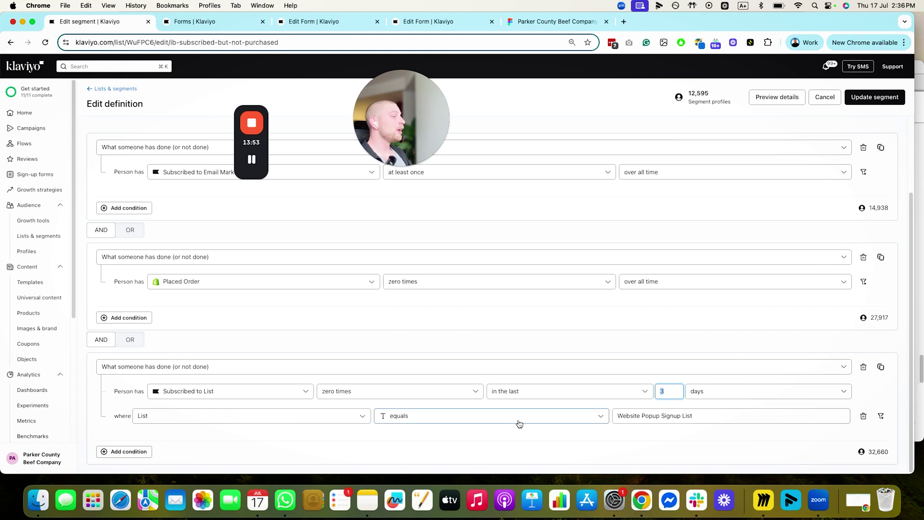
pyautogui.click(503, 330)
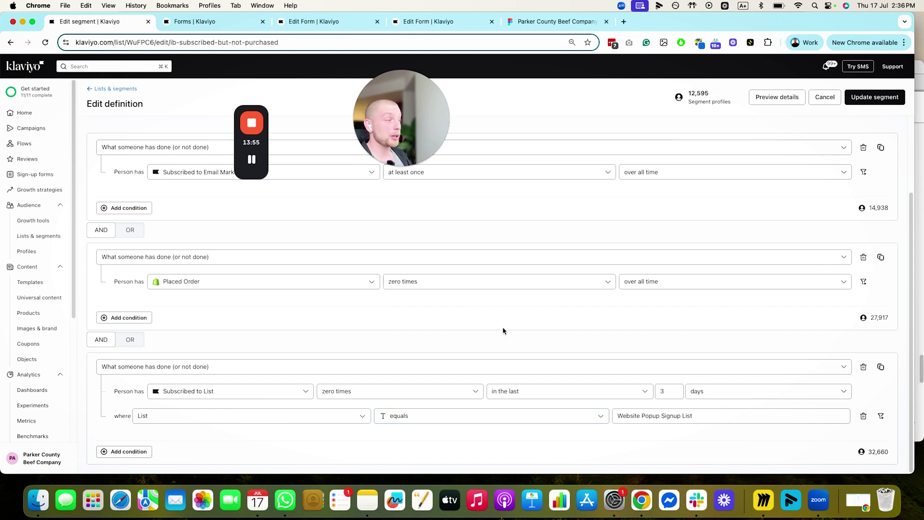
# Step: Return to the Coupon reminder (Mobile) targeting limited to IB // Subscribed but not purchased
pyautogui.scroll(1, 448, 259)
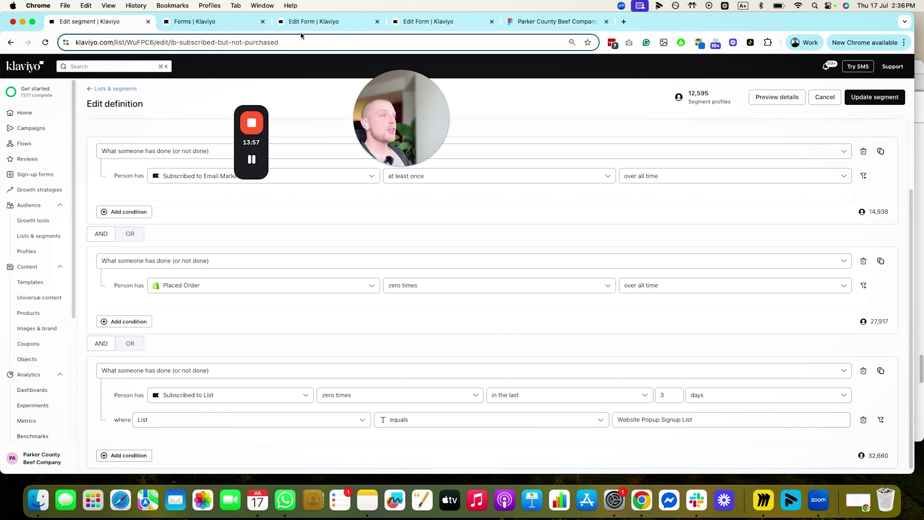
pyautogui.scroll(5, 388, 130)
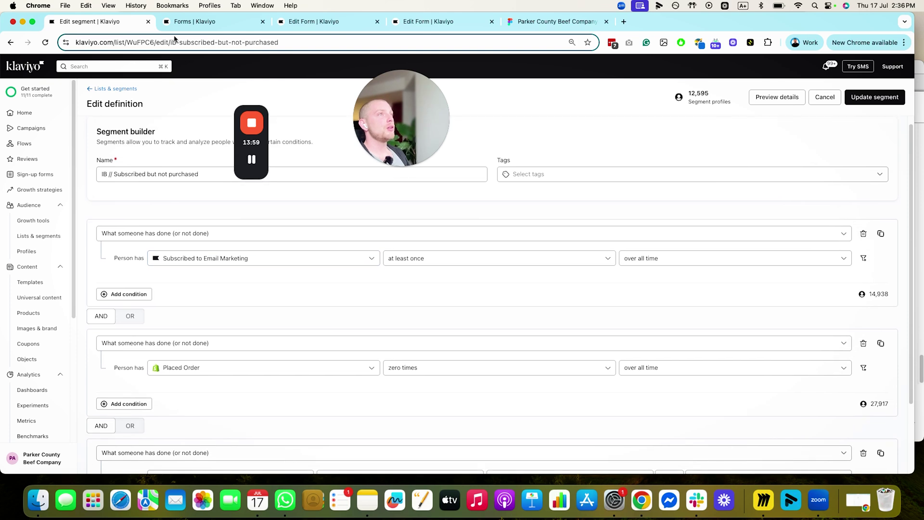
pyautogui.click(198, 22)
pyautogui.click(308, 21)
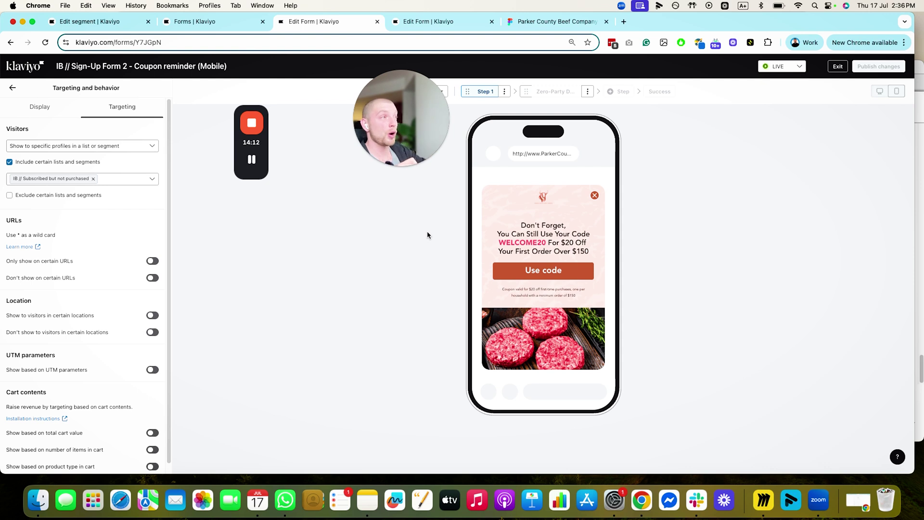
# Step: Inspect the Use code button's destination URL and its discount code part, then return to the forms list
pyautogui.click(529, 272)
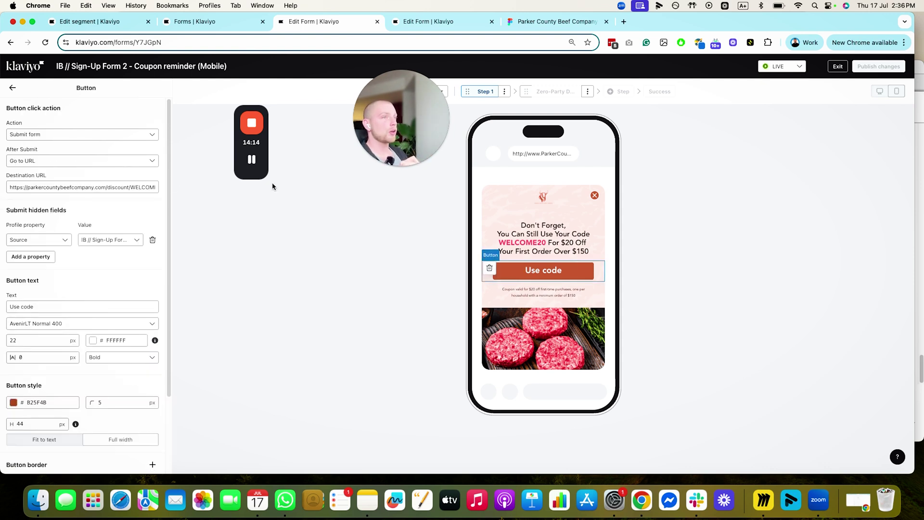
pyautogui.tripleClick(58, 188)
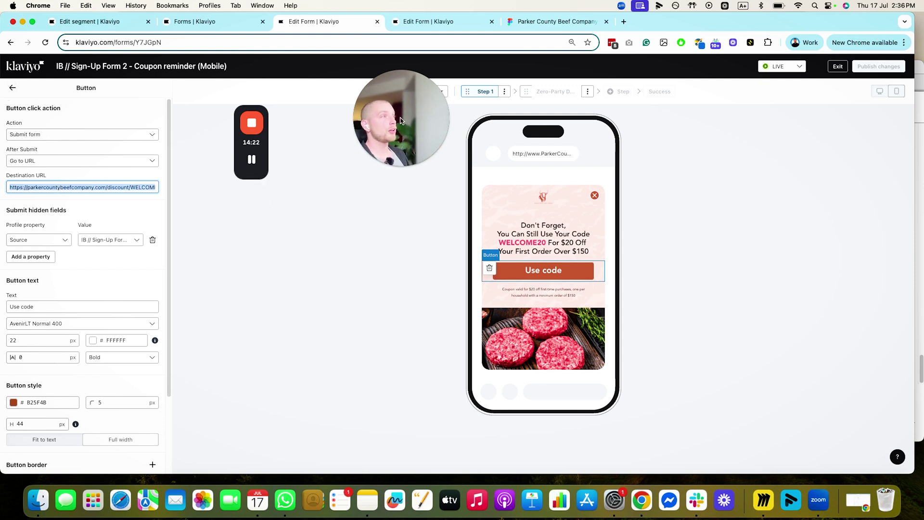
pyautogui.click(88, 187)
pyautogui.press('super+shift+Right')
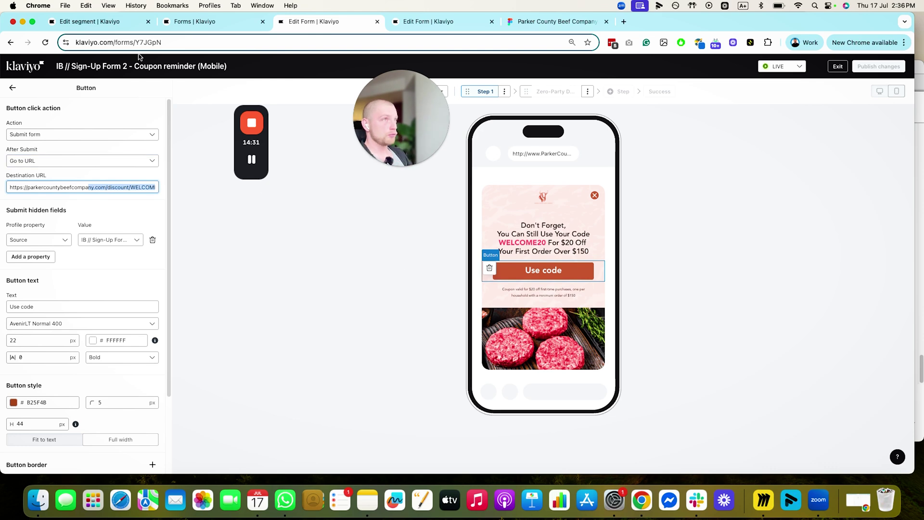
pyautogui.click(203, 23)
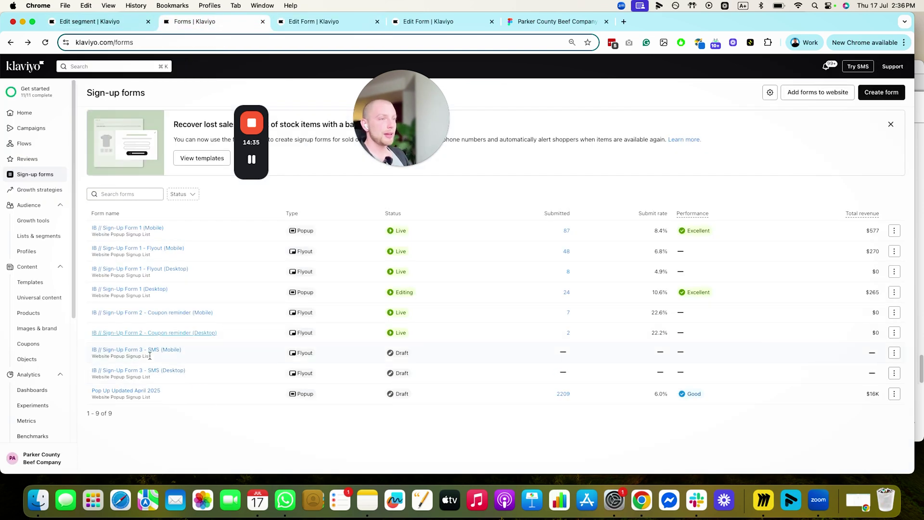
# Step: Open the SMS (Mobile) form's targeting and view the 'IB // Subscribed but not subscribed to SMS' segment conditions
pyautogui.keyDown('super'); pyautogui.click(140, 371); pyautogui.keyUp('super')
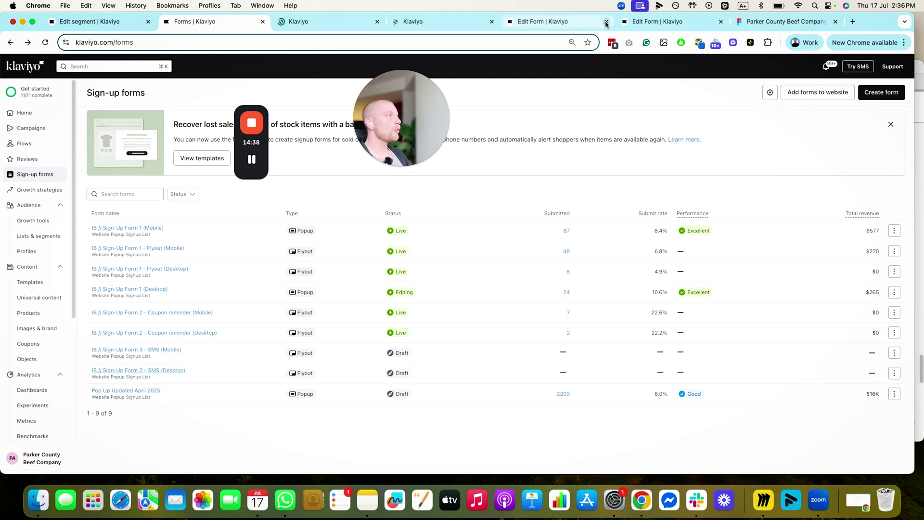
pyautogui.click(326, 22)
pyautogui.moveTo(386, 119); pyautogui.dragTo(23, 423)
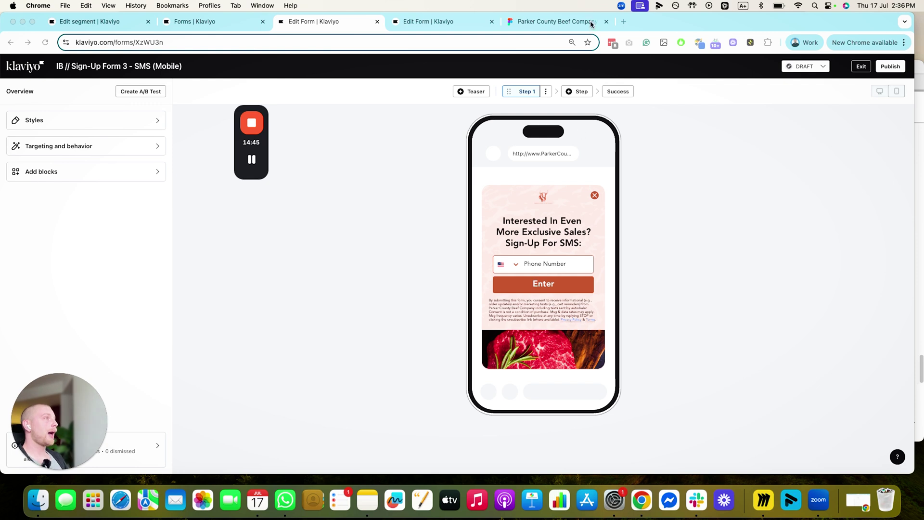
pyautogui.click(93, 148)
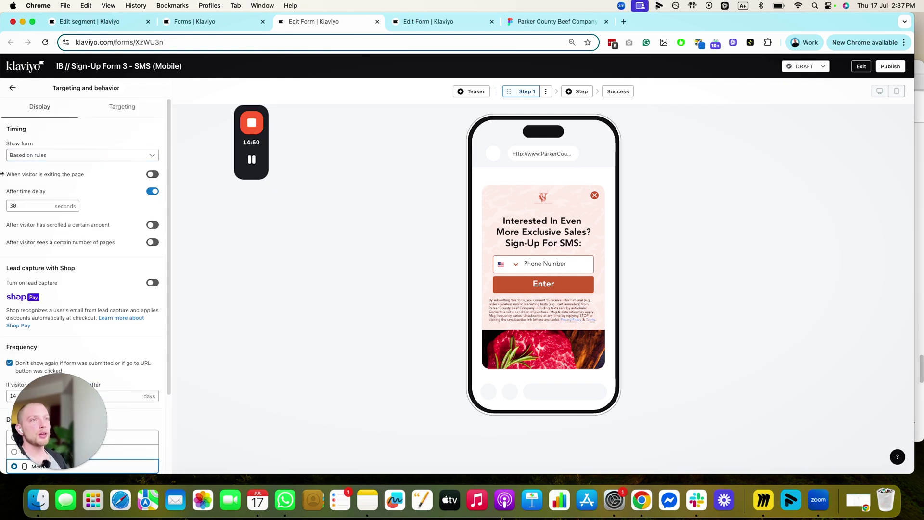
pyautogui.click(123, 111)
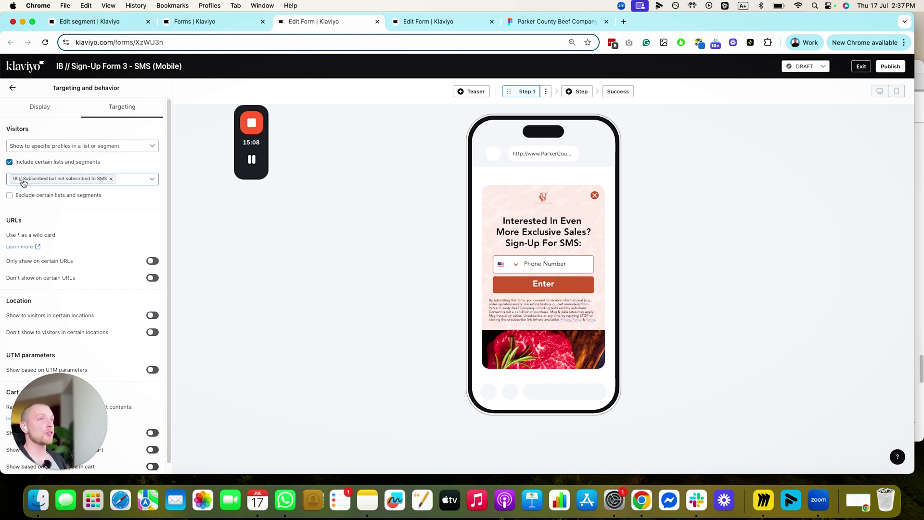
pyautogui.click(101, 23)
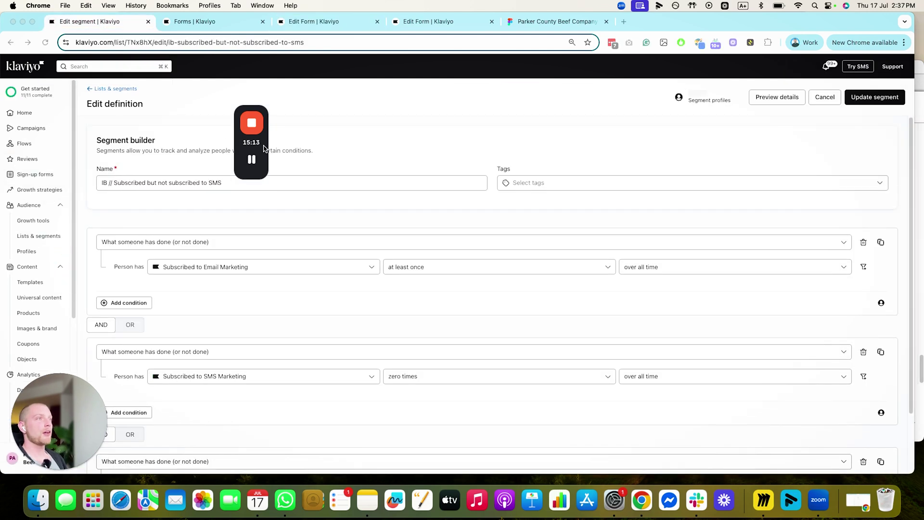
# Step: Scroll through the SMS segment's conditions, then go back to the SMS (Mobile) form editor
pyautogui.scroll(-1, 228, 223)
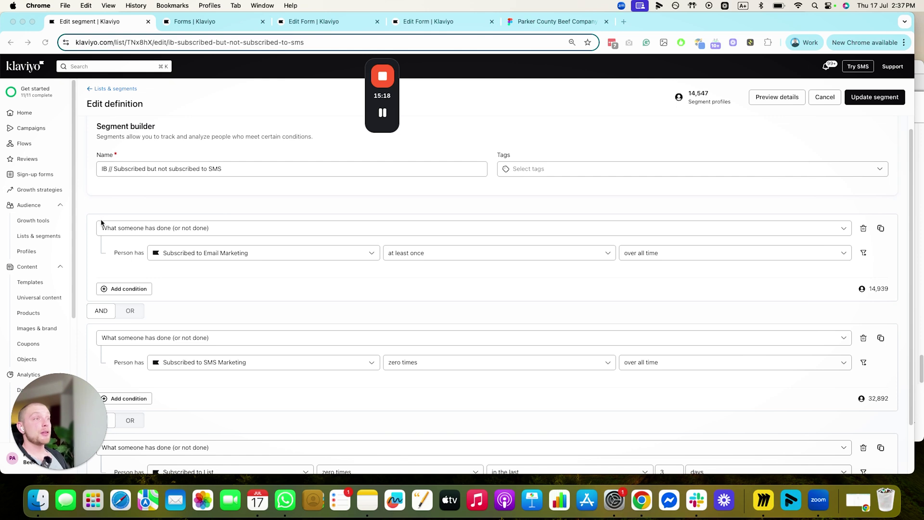
pyautogui.scroll(-2, 385, 250)
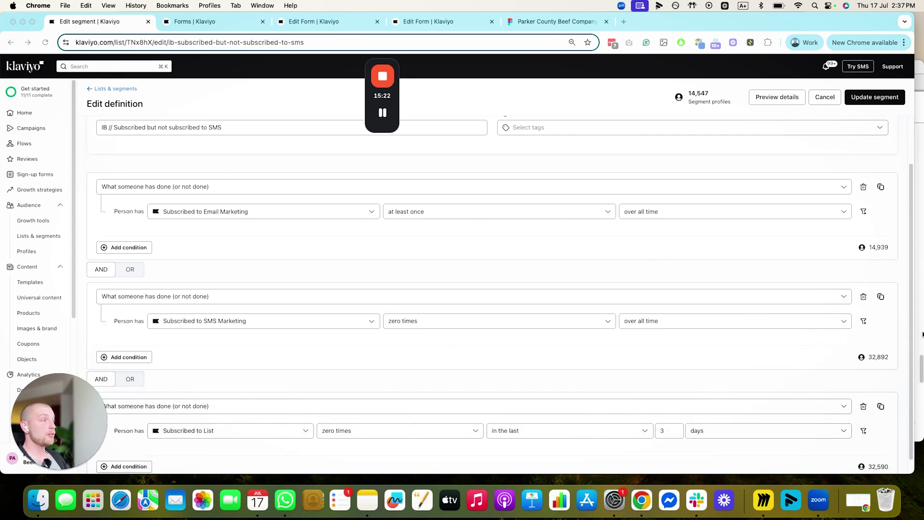
pyautogui.scroll(-1, 570, 302)
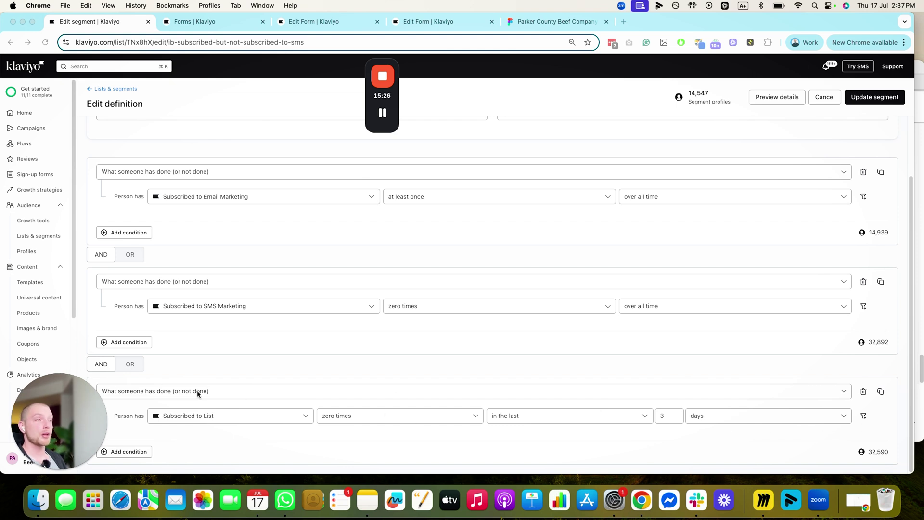
pyautogui.scroll(1, 198, 394)
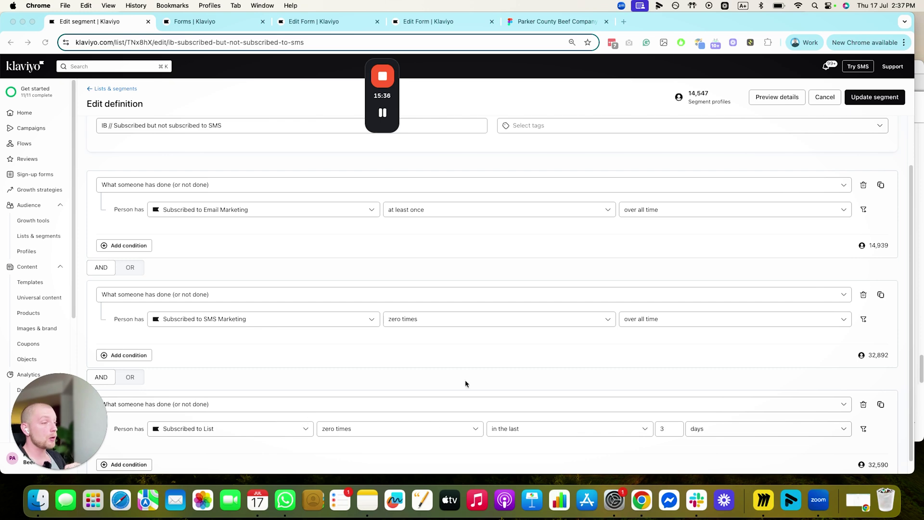
pyautogui.scroll(-1, 145, 441)
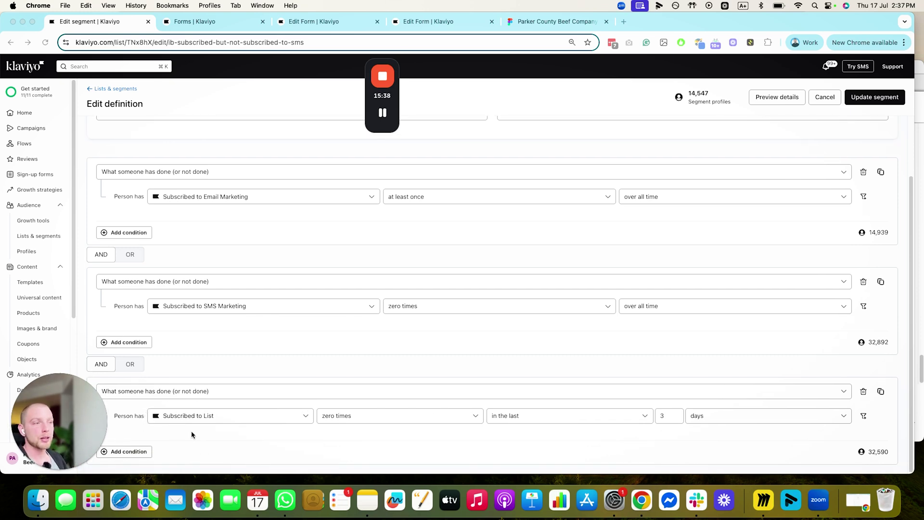
pyautogui.click(218, 27)
pyautogui.hotkey('ctrl', 'Tab')
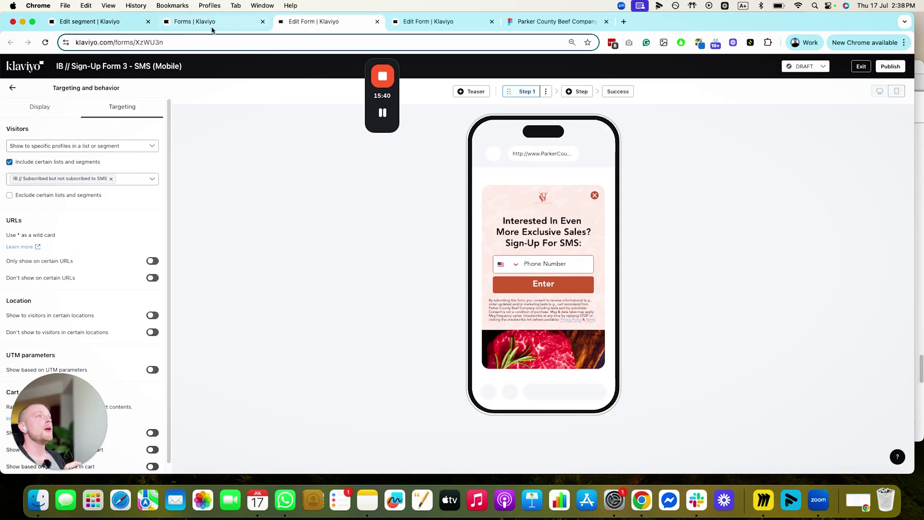
# Step: Return to the sign-up forms list and highlight the forms built so far
pyautogui.click(213, 27)
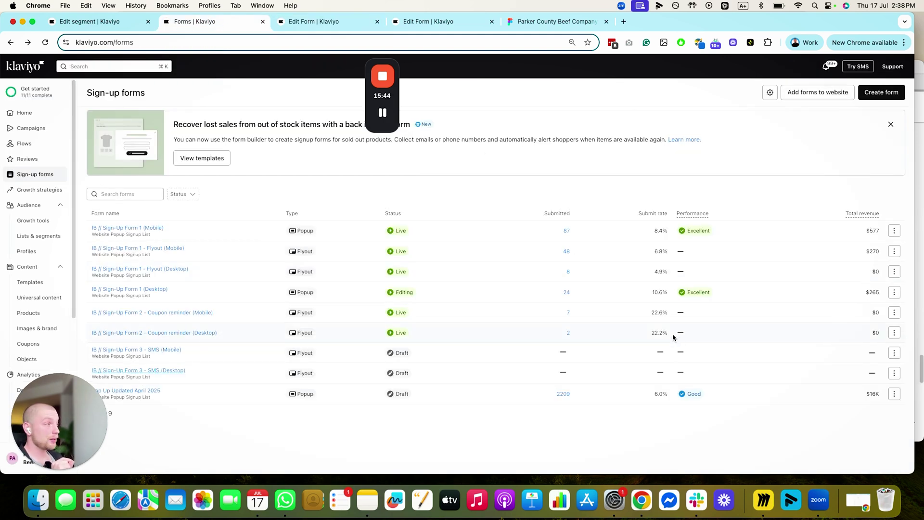
pyautogui.moveTo(668, 333); pyautogui.dragTo(669, 233)
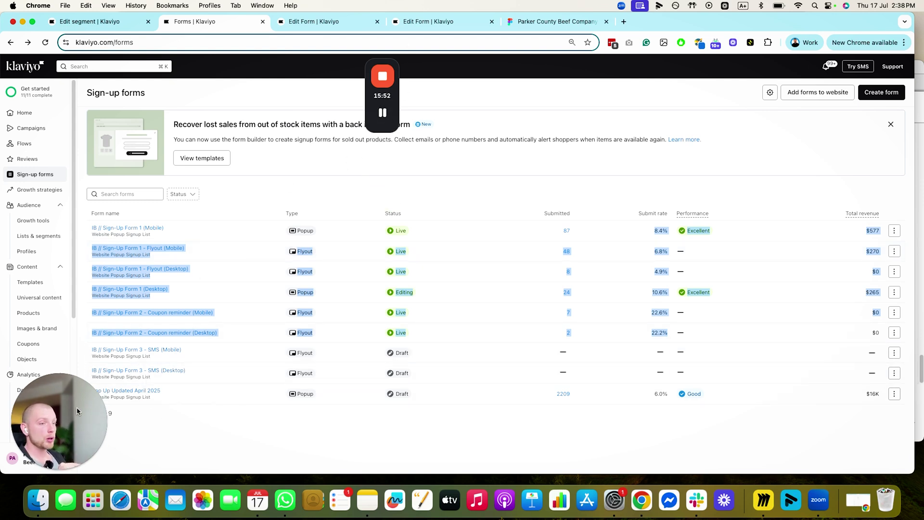
pyautogui.click(53, 470)
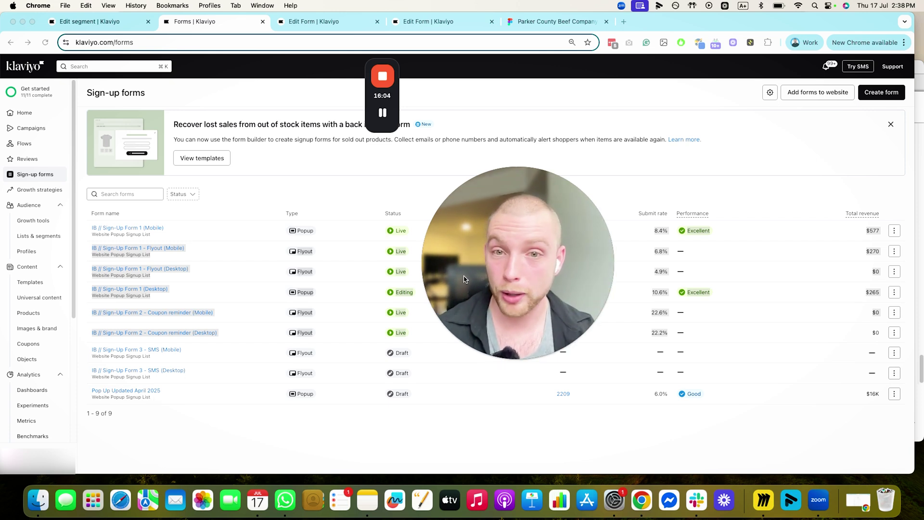
pyautogui.moveTo(488, 277); pyautogui.dragTo(473, 275)
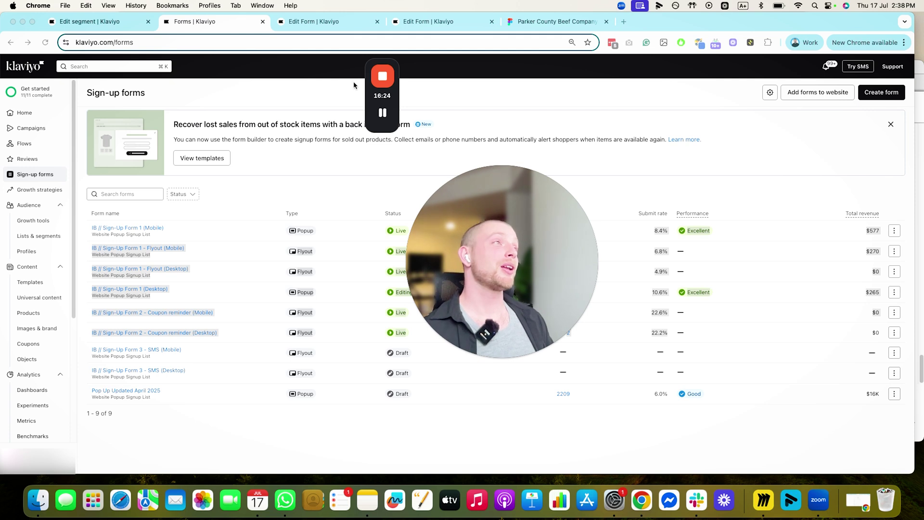
pyautogui.moveTo(382, 79)
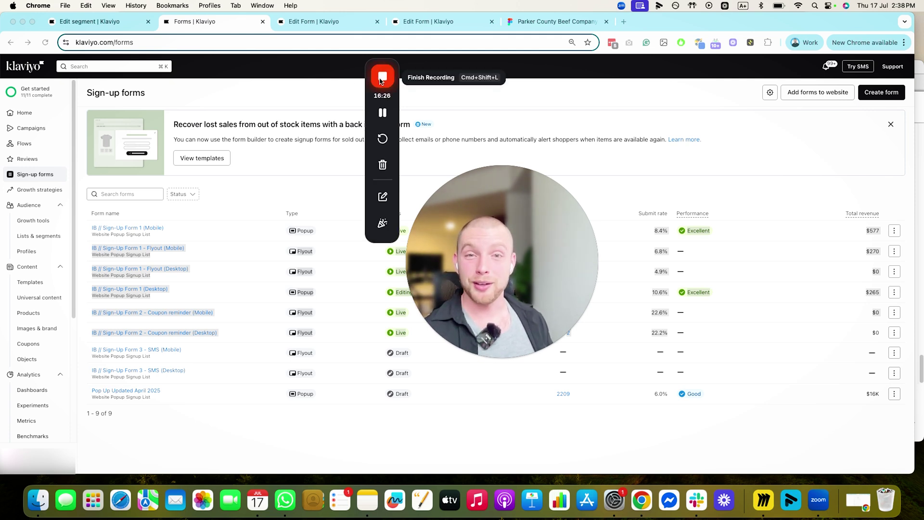